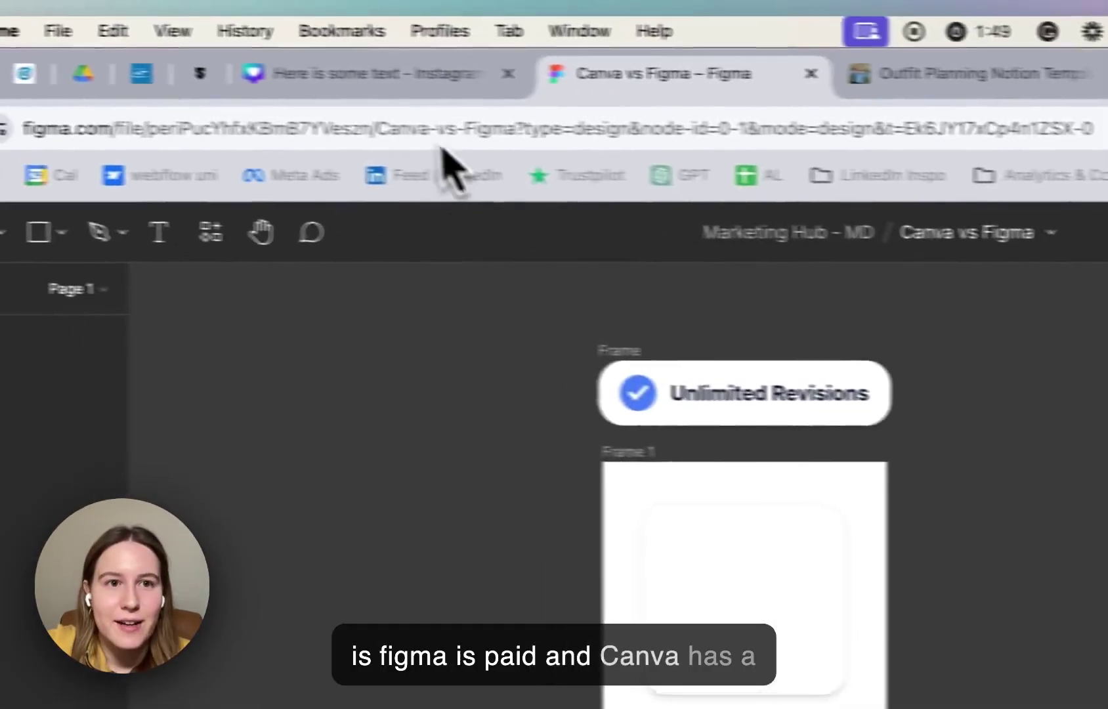
Switch to the 'Here is some text – Instagram' Canva tab in Chrome.
click(85, 65)
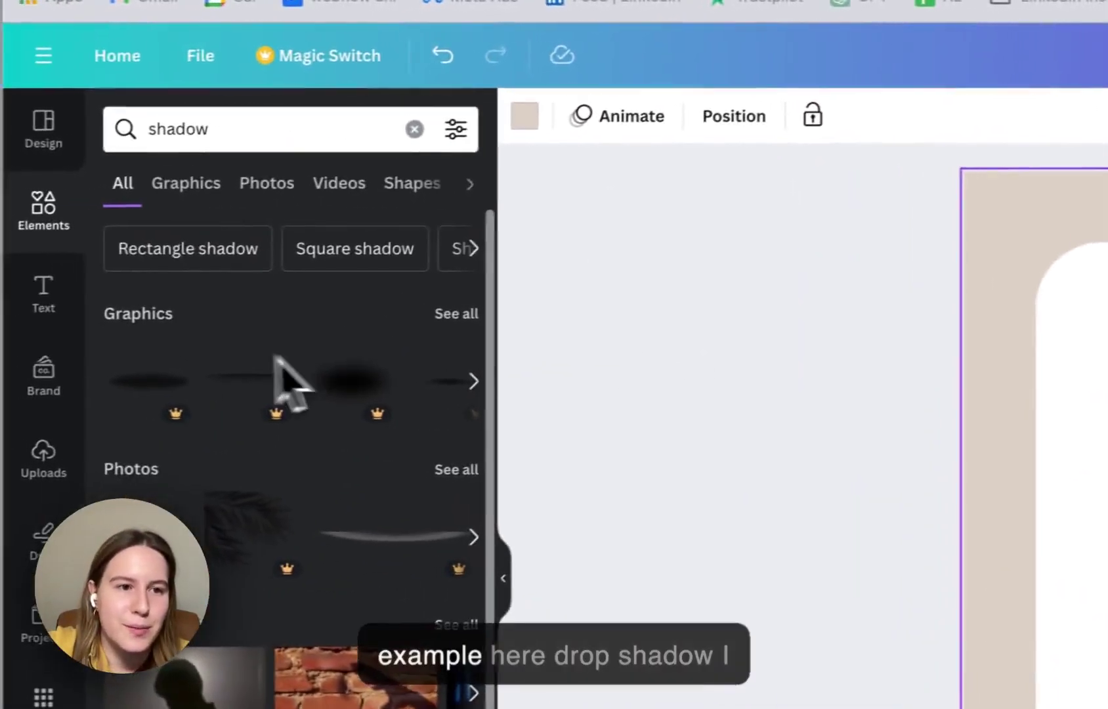
Add a shadow graphic at the card's bottom edge and search Elements for 'cat'.
click(162, 386)
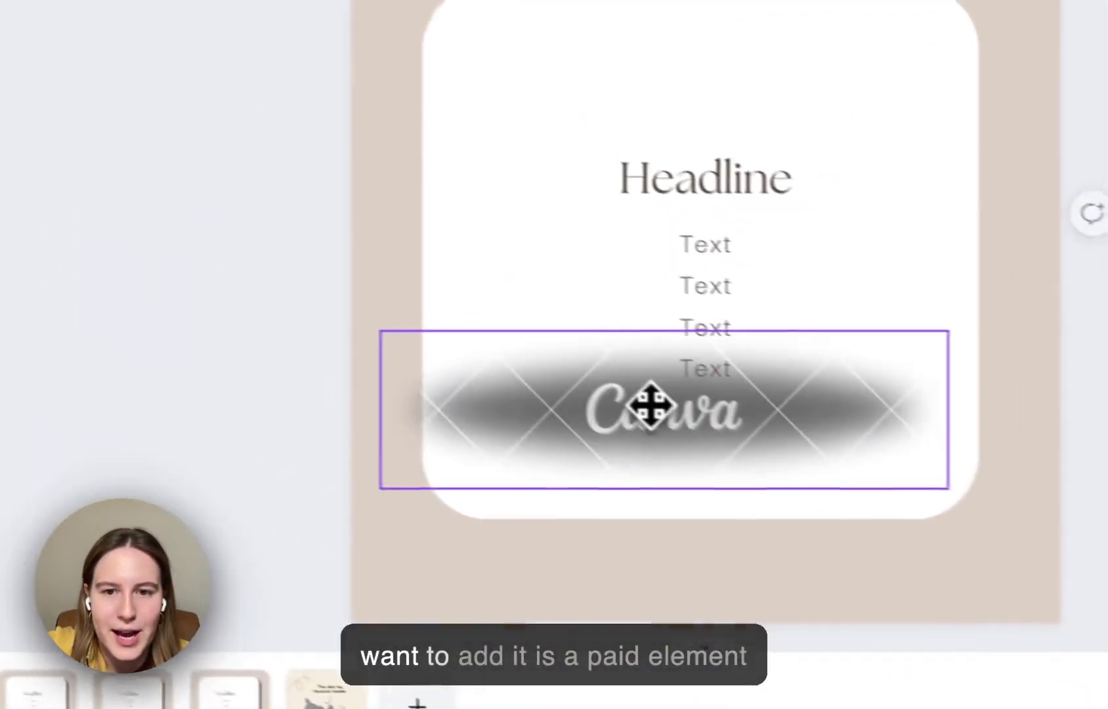
drag(649, 403, 645, 471)
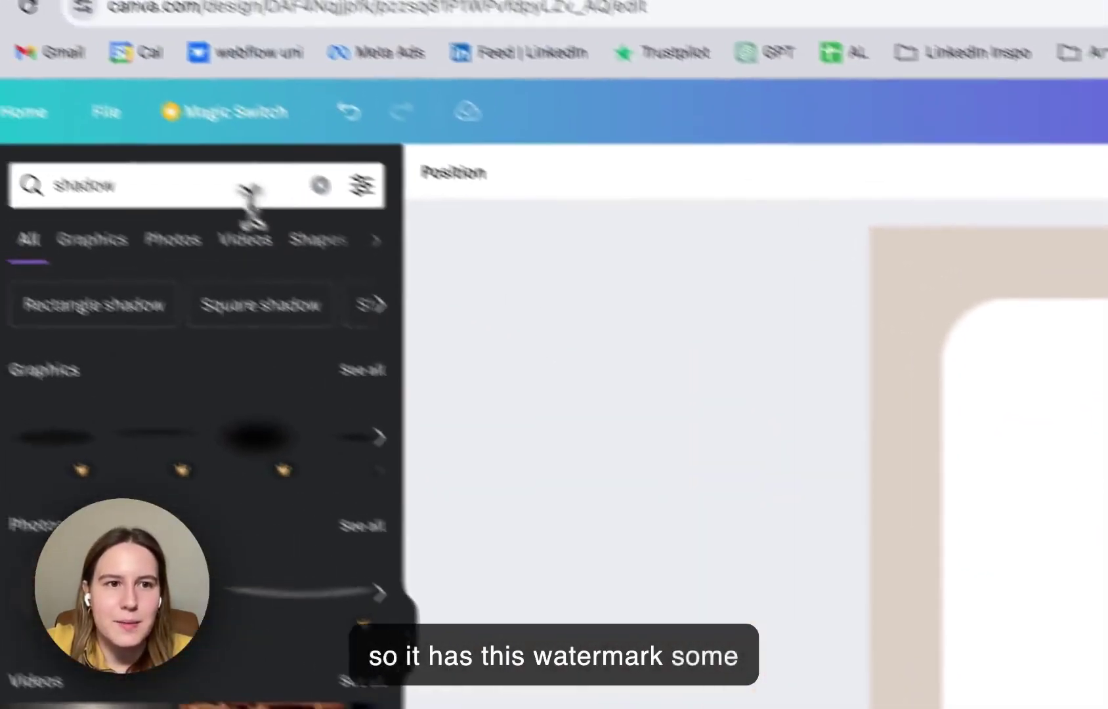
double_click(248, 191)
text(cat)
key(Return)
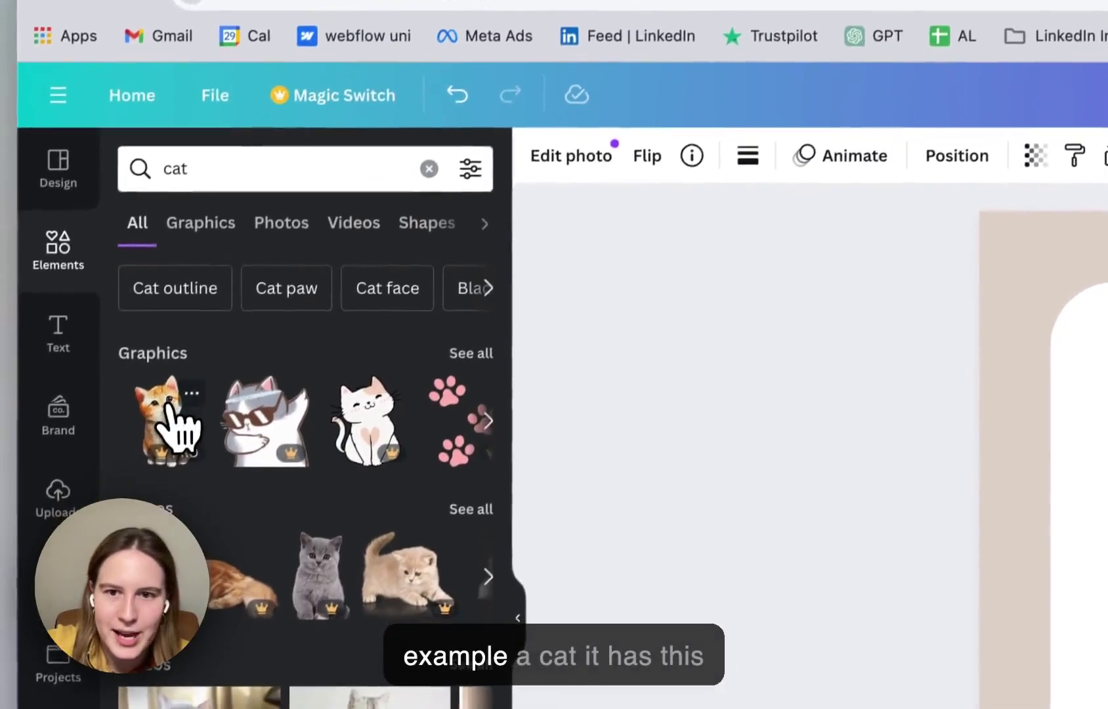
Add a cat graphic, shrink it, move it beside the Headline, then delete it.
click(176, 424)
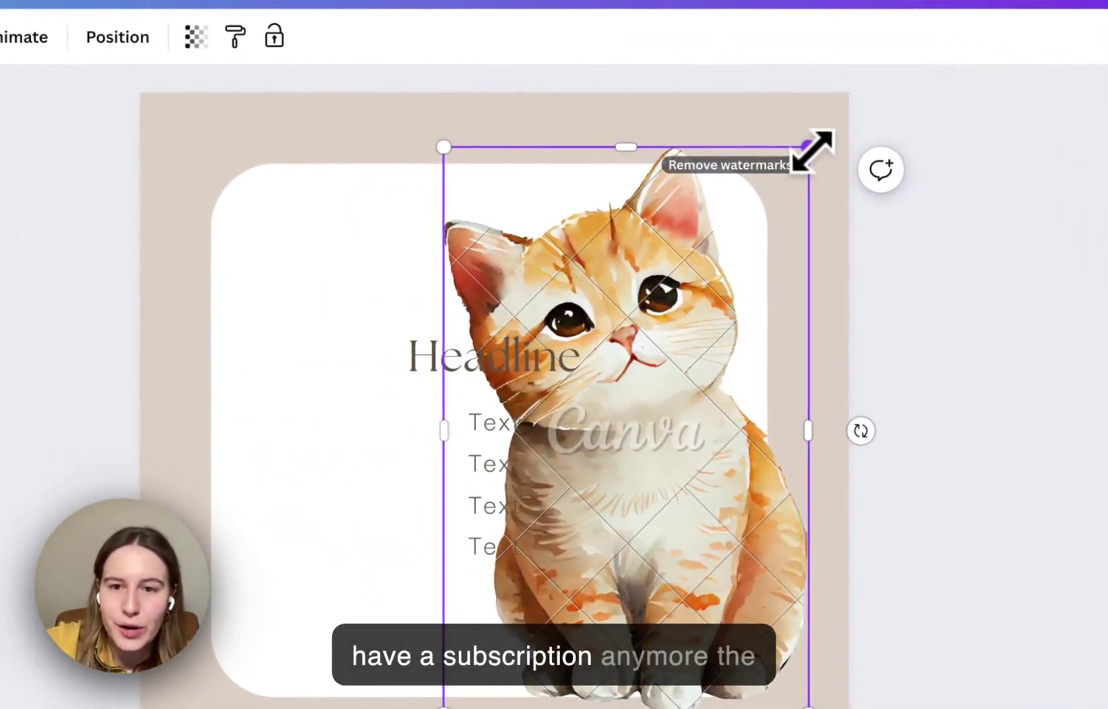
drag(812, 151, 634, 424)
drag(546, 559, 668, 279)
key(Delete)
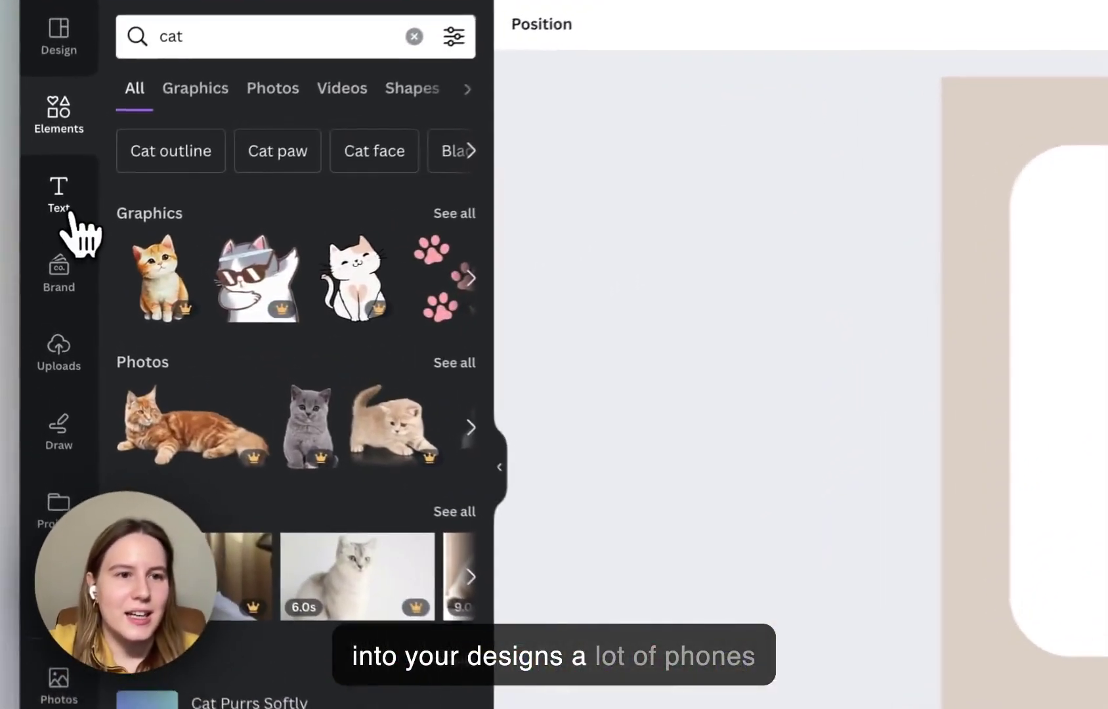
Browse the Text panel's styles and combinations.
click(40, 248)
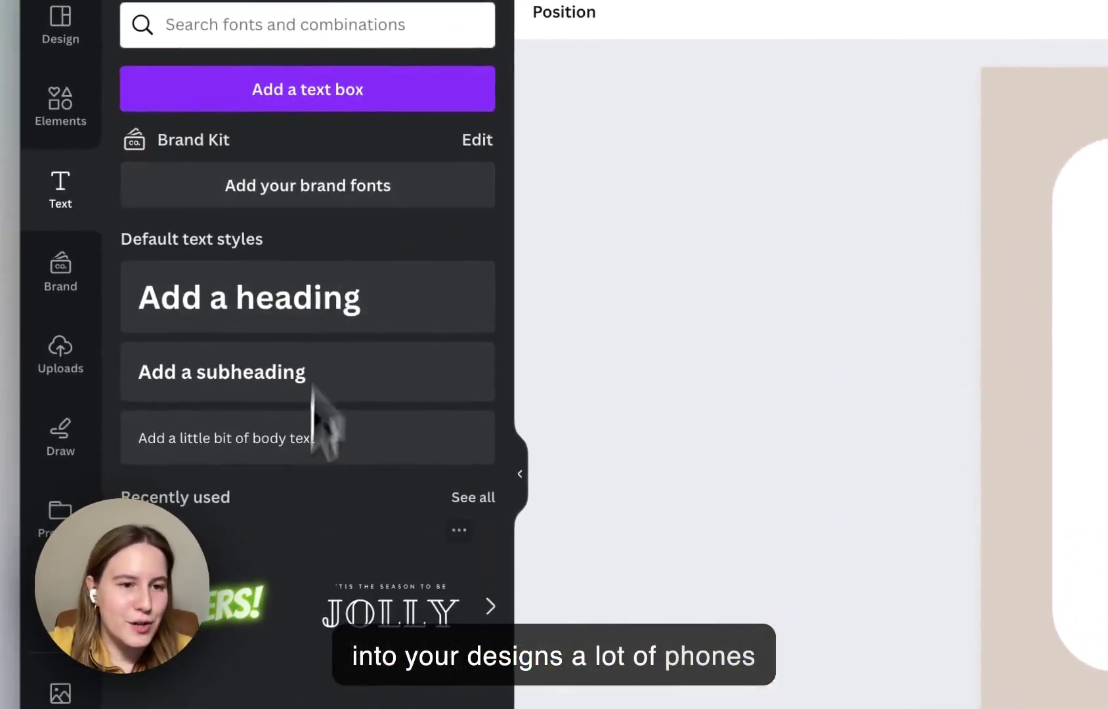
scroll(317, 589, down, 20)
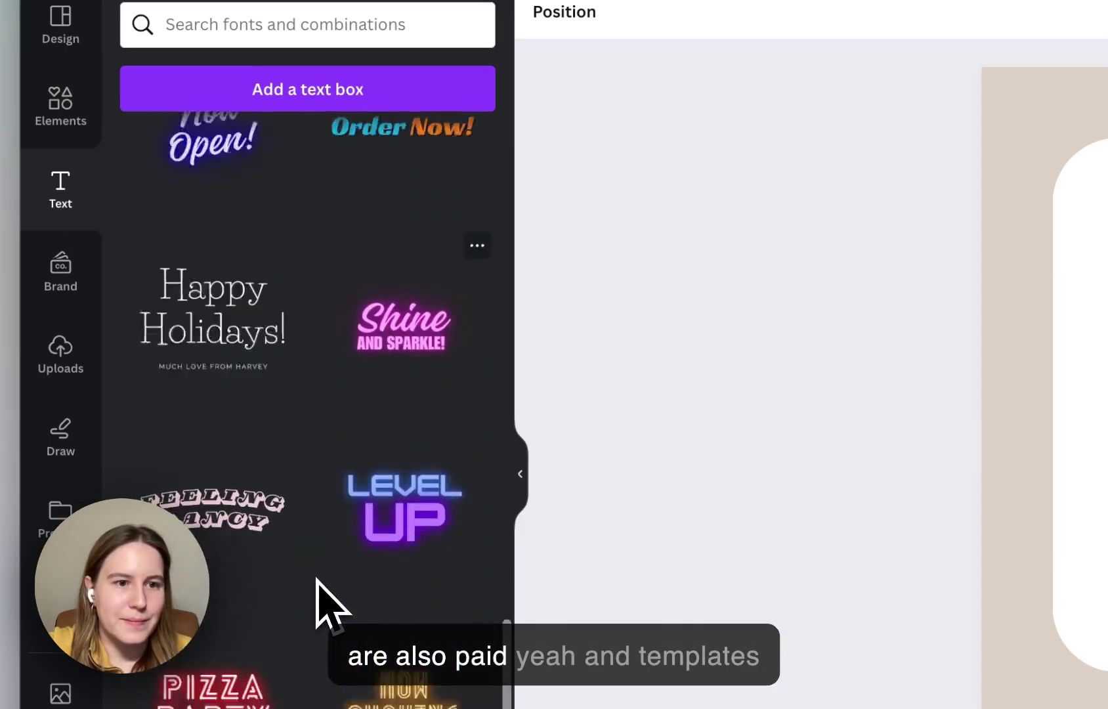
scroll(318, 595, down, 15)
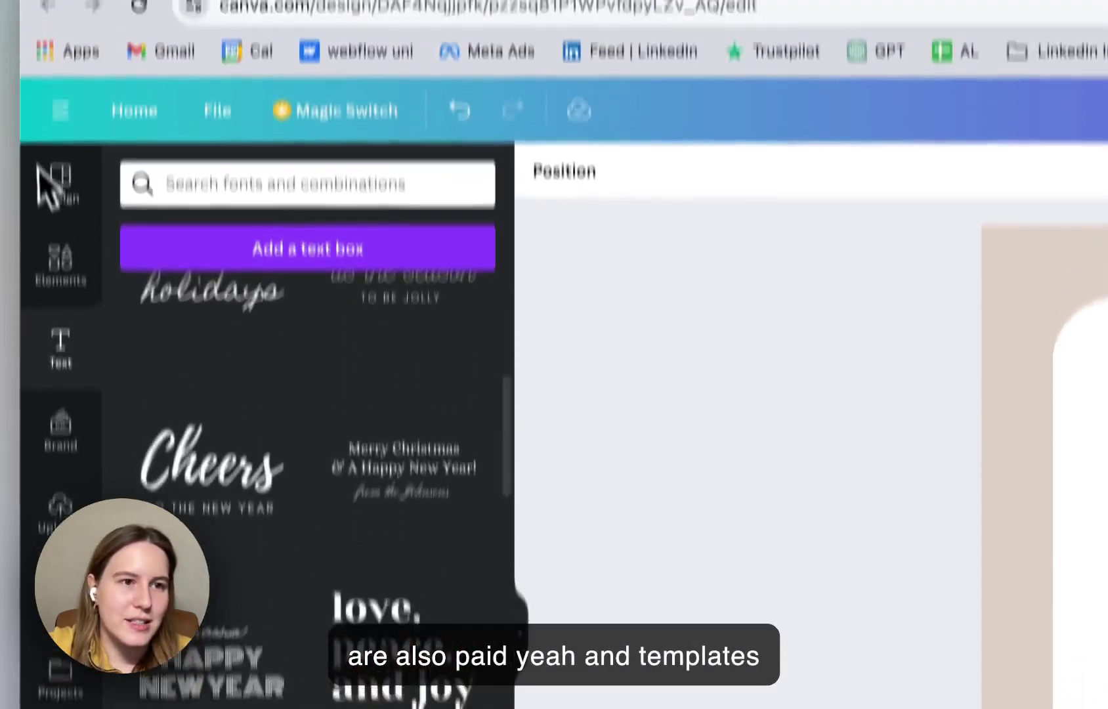
Open a Pro template from the Design tab and close the 'Try Canva Pro' offer.
click(58, 181)
click(493, 426)
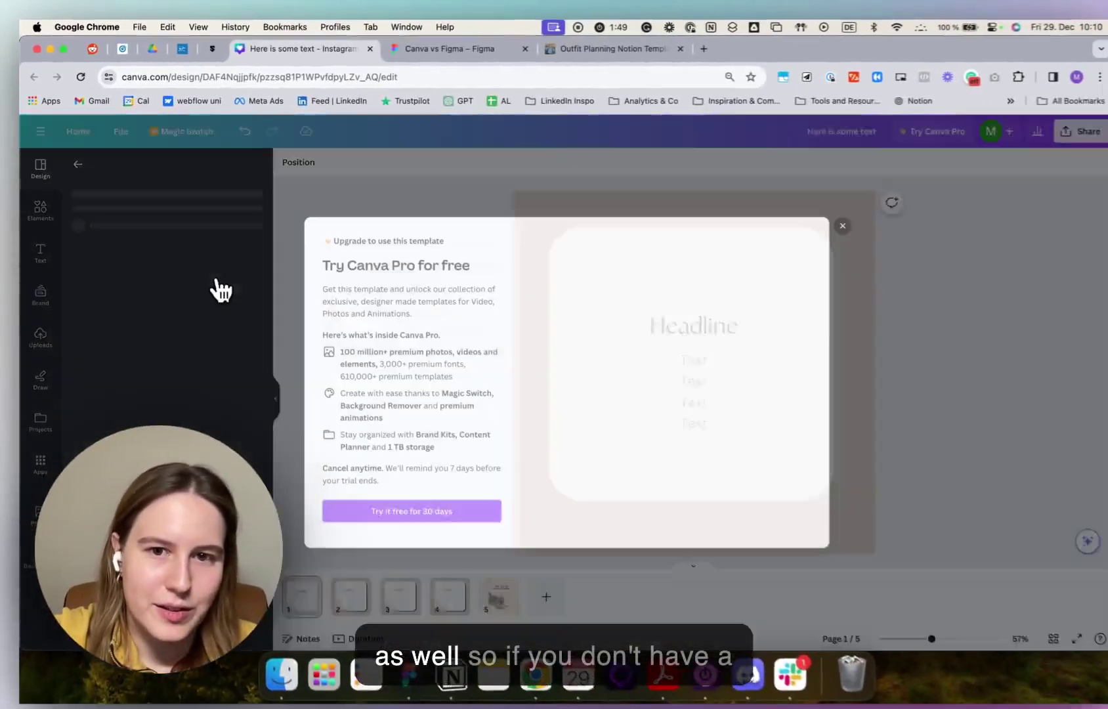
click(842, 226)
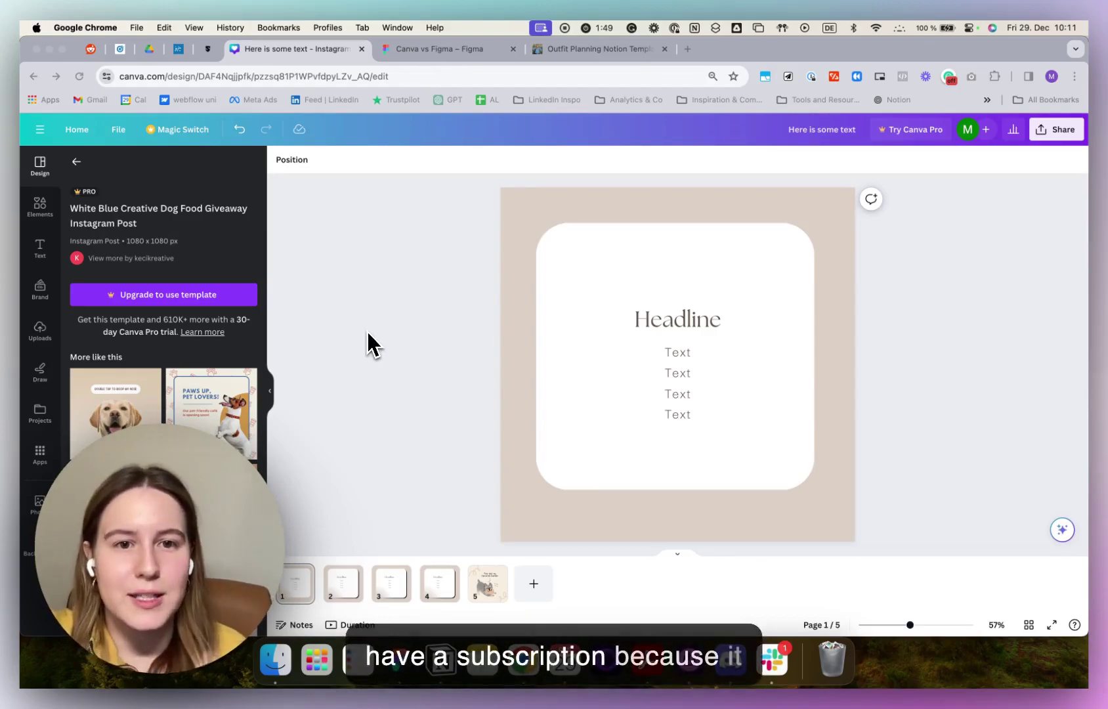
Switch to the 'Canva vs Figma – Figma' tab and nudge the canvas up and left.
click(420, 57)
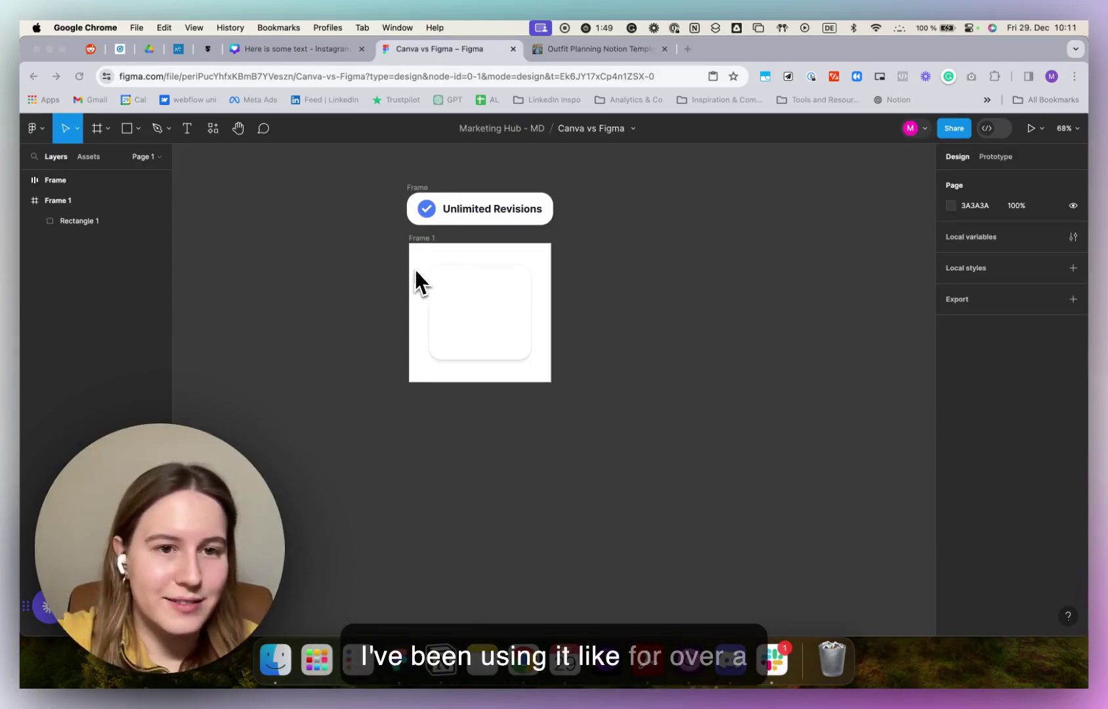
scroll(417, 273, up, 2)
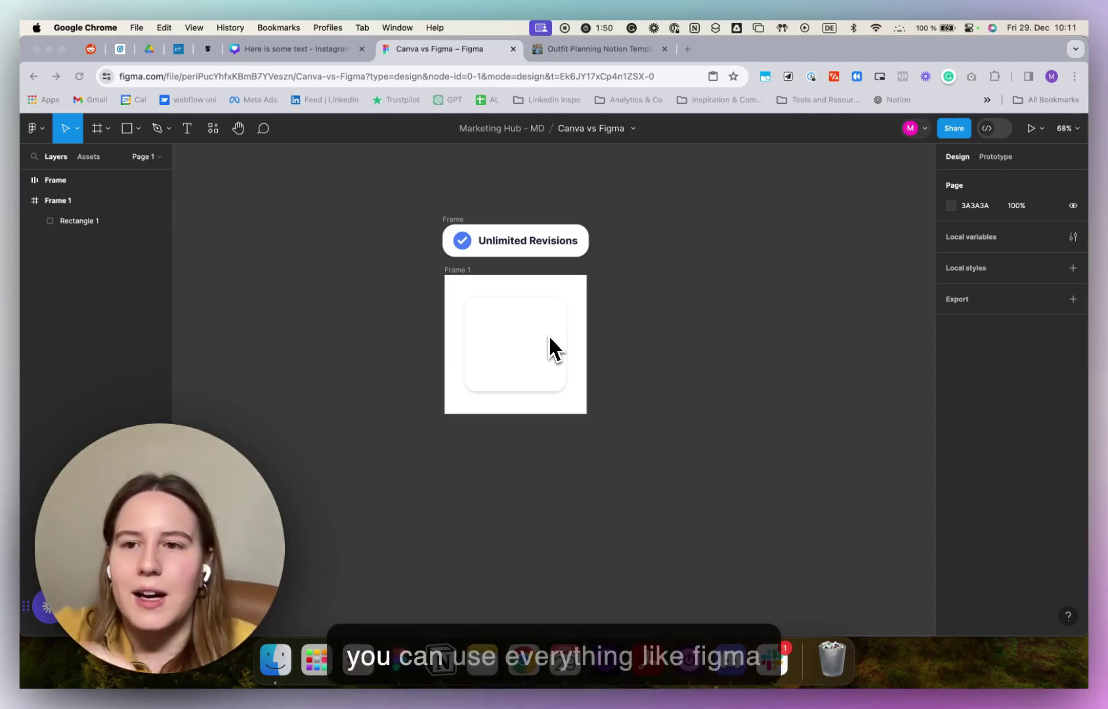
scroll(542, 266, left, 3)
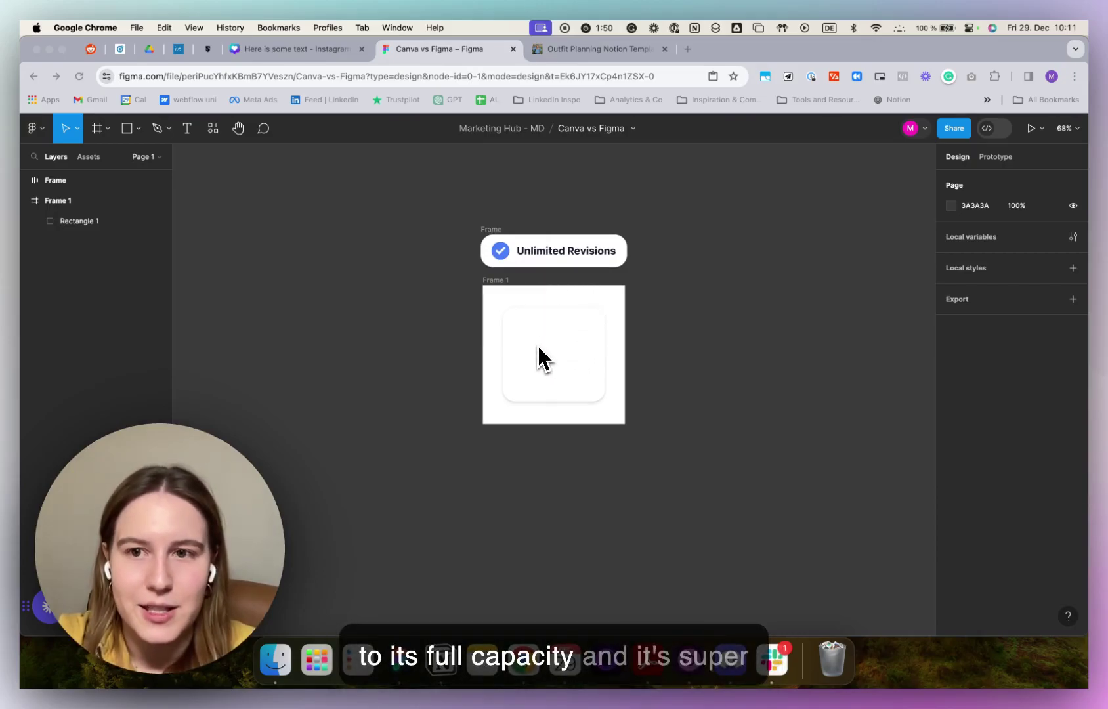
In Canva, adjust the white card's corner rounding in Border style, leaving it at 100.
click(310, 54)
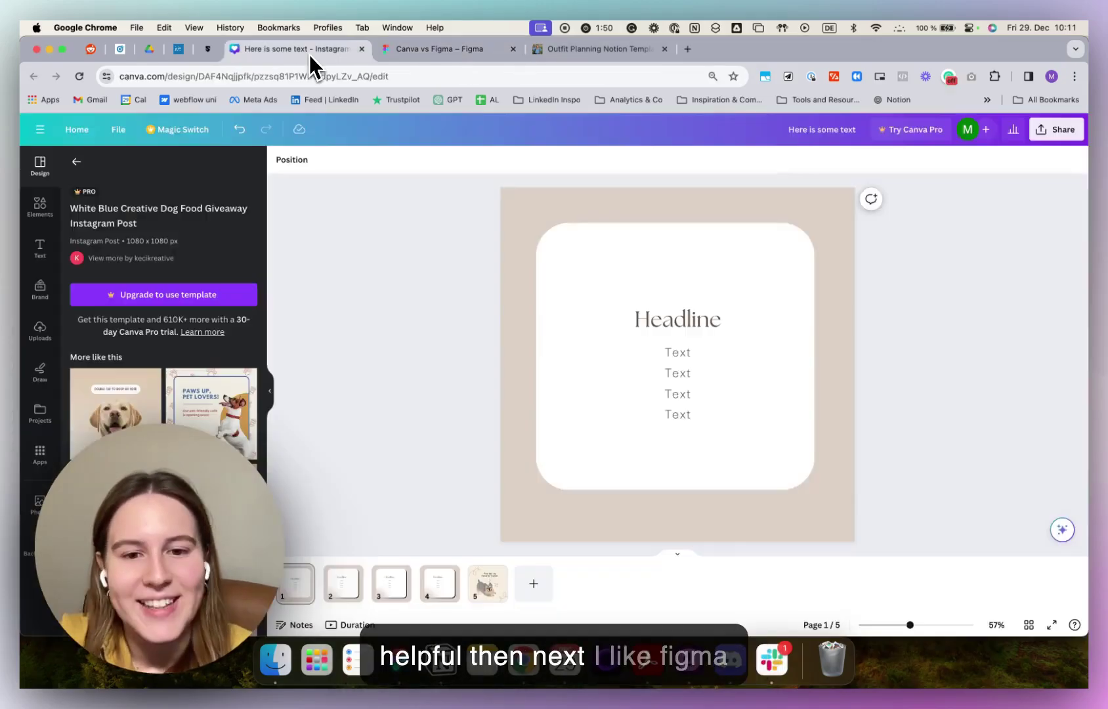
click(571, 281)
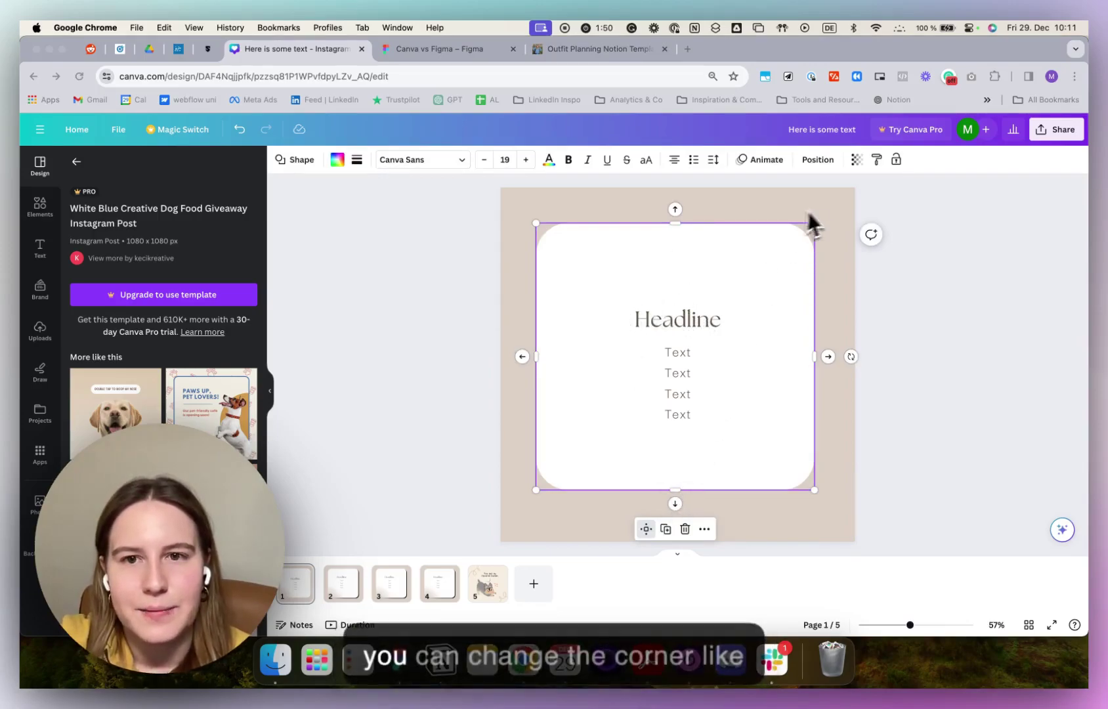
click(357, 161)
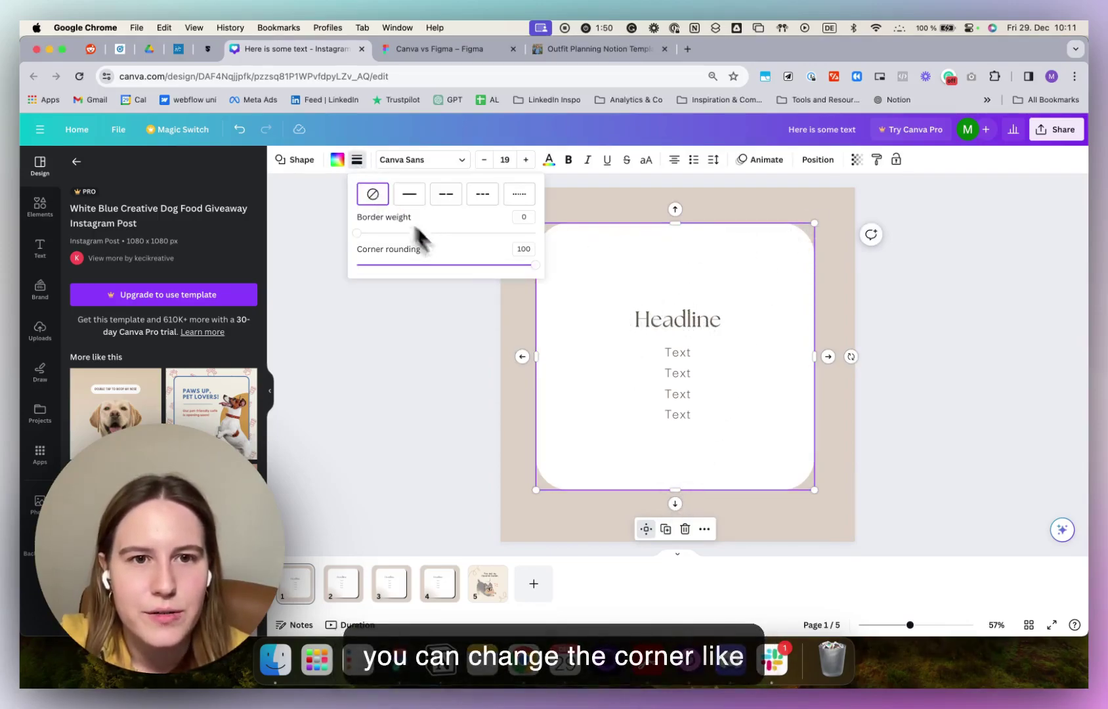
drag(441, 266, 410, 266)
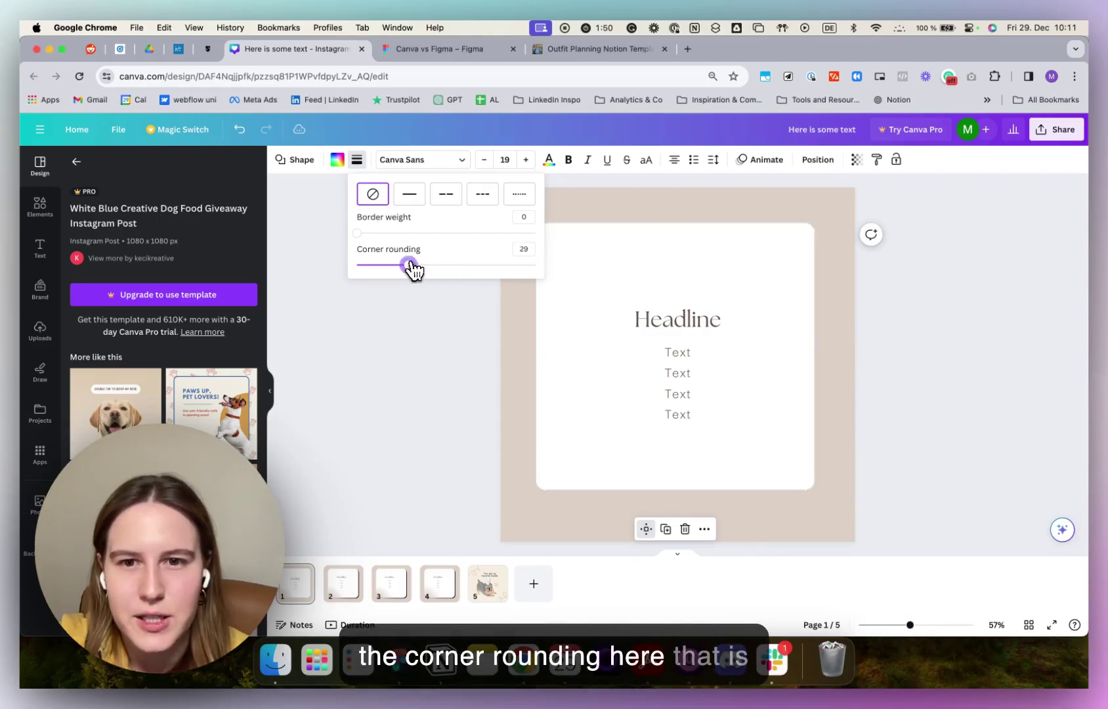
drag(504, 275, 557, 287)
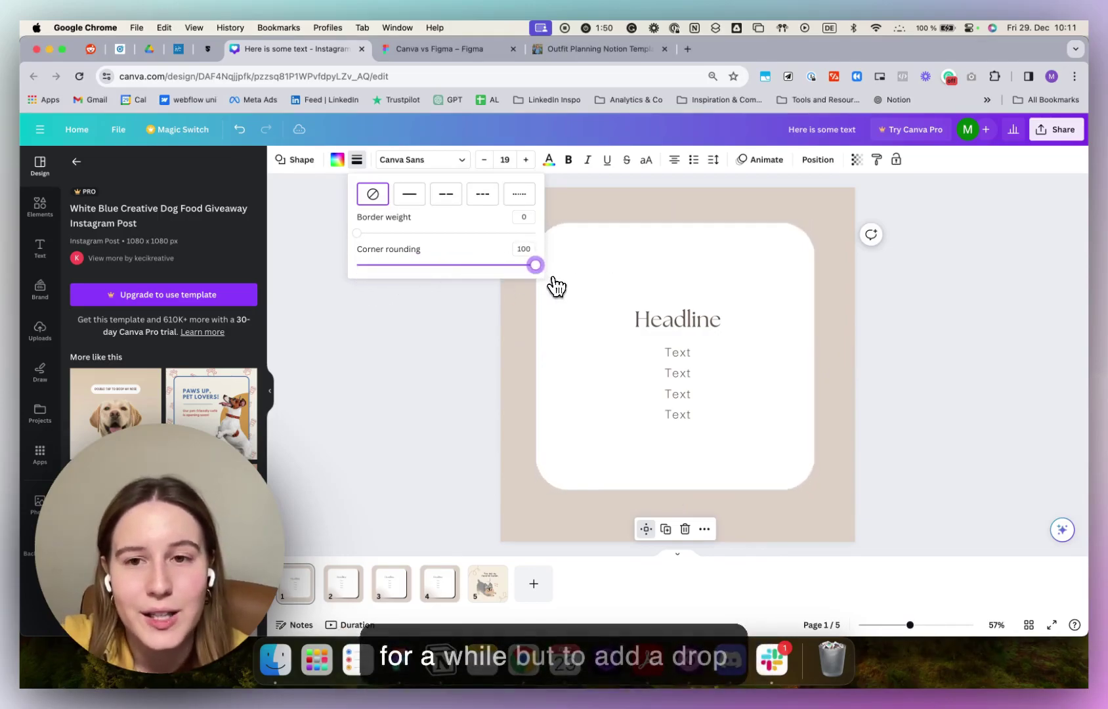
click(873, 305)
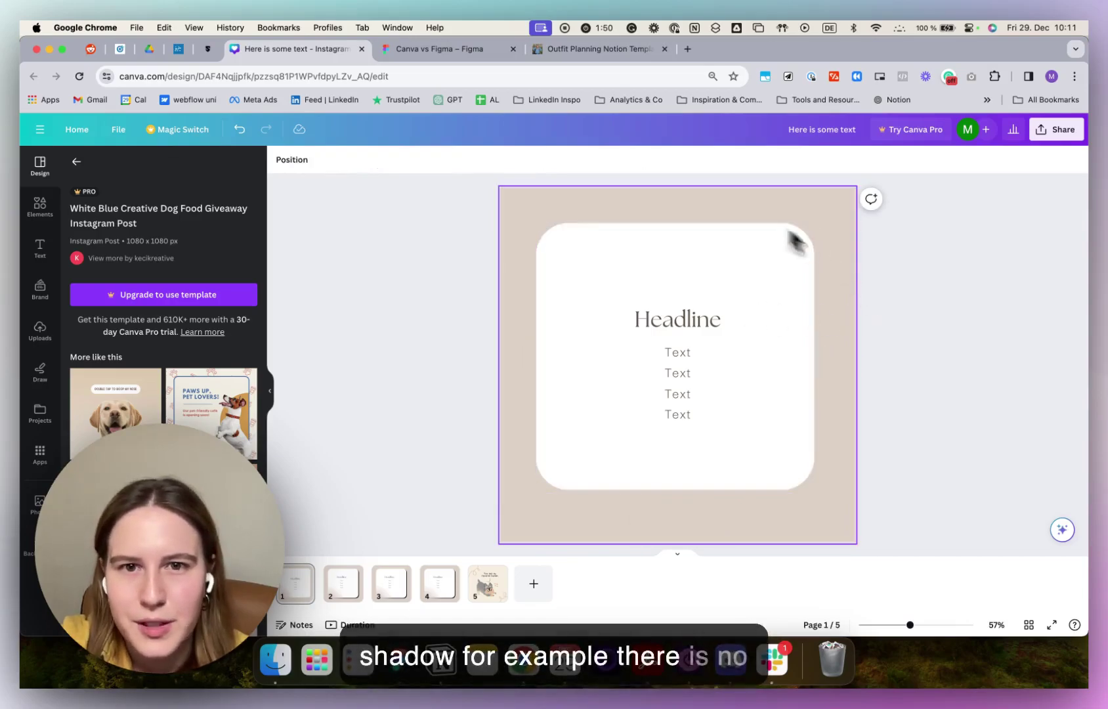
Browse the card's Shape, Color and Border options and the Elements, Text and Brand panels.
click(626, 255)
click(301, 160)
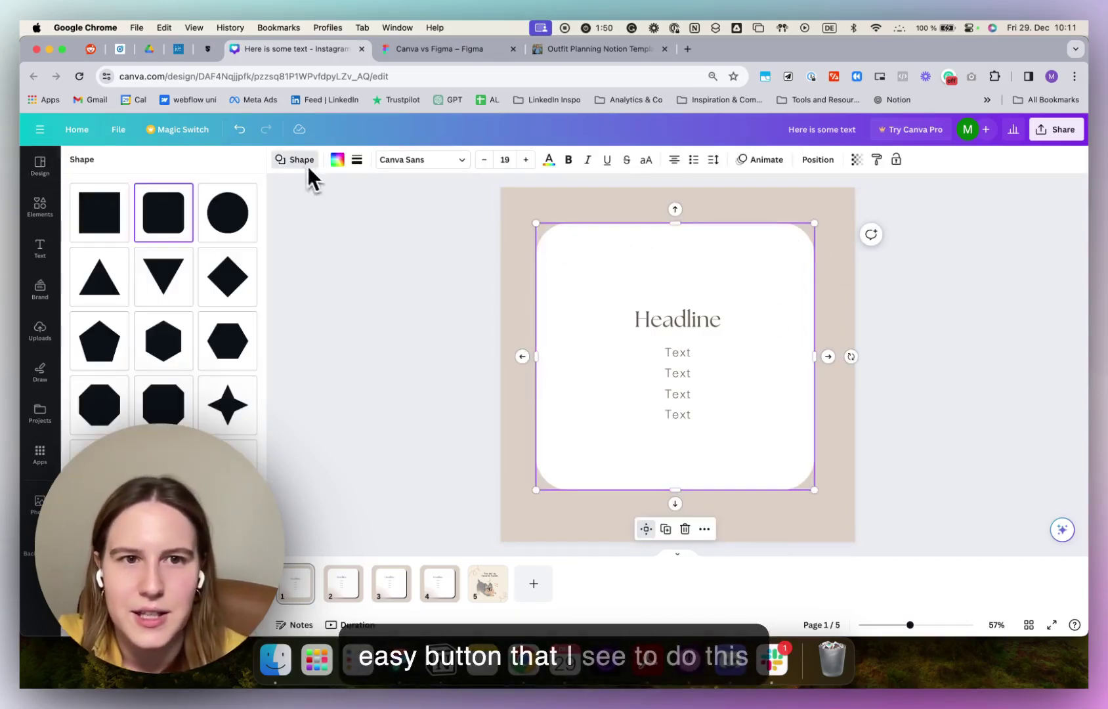
click(336, 159)
click(358, 161)
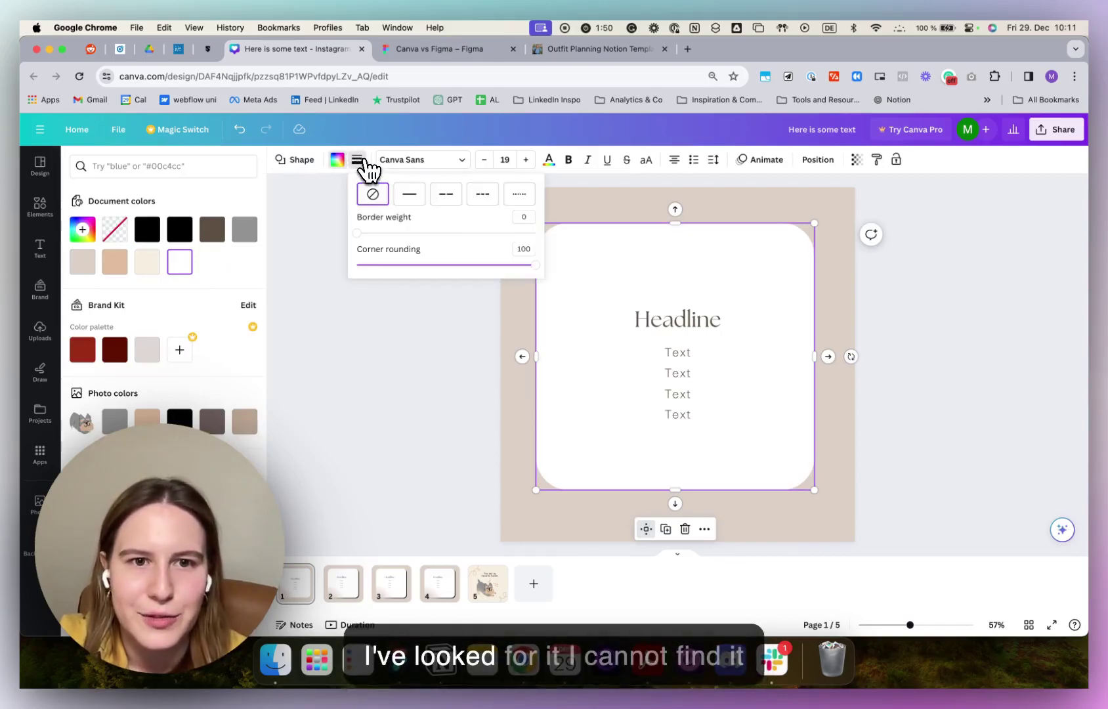
click(358, 161)
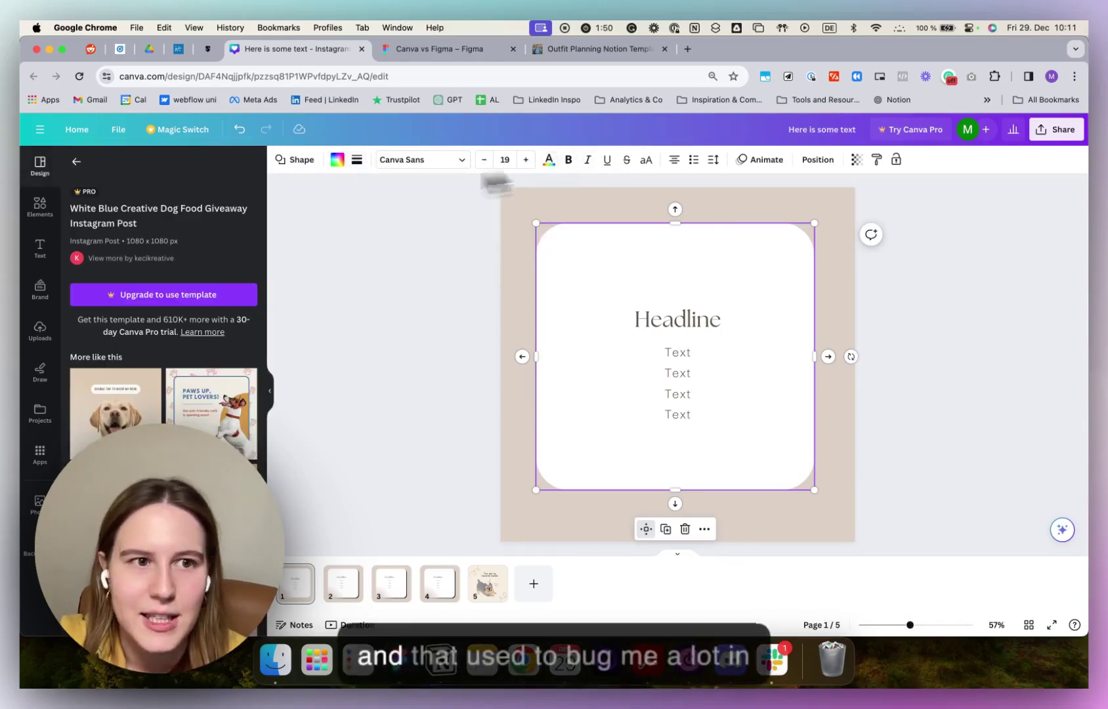
click(44, 217)
click(42, 252)
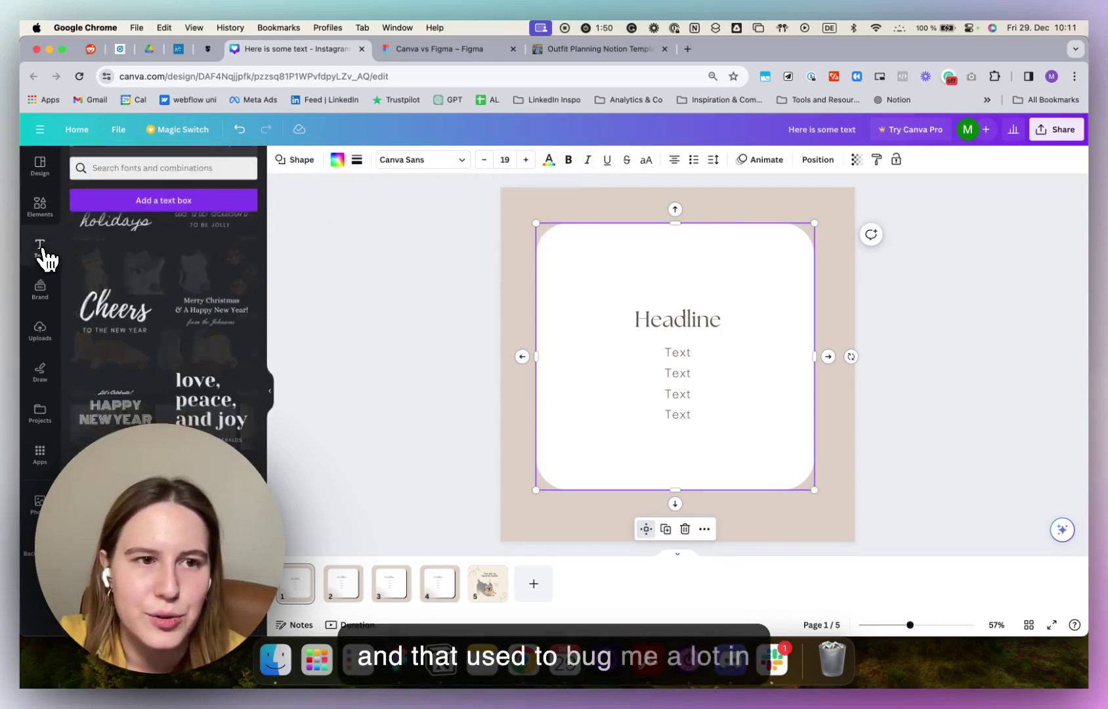
click(40, 288)
click(461, 251)
In Figma, select Frame 1's Rectangle 1 to inspect its 236 × 218 size and four drop shadows.
click(453, 49)
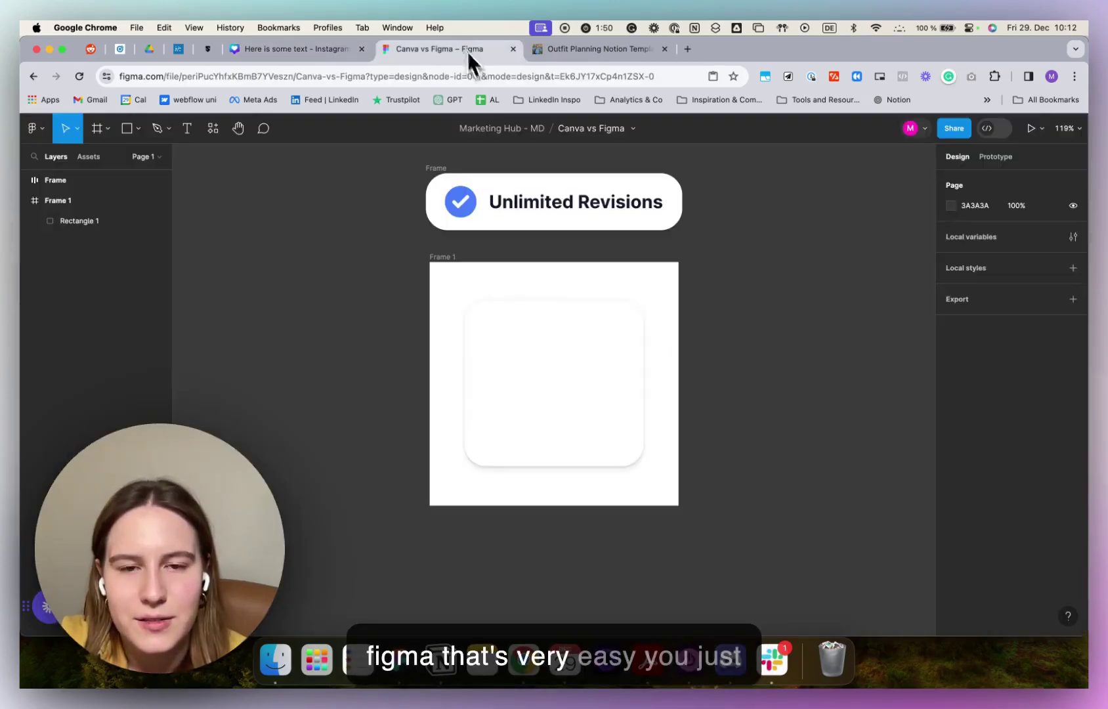
click(559, 319)
click(764, 280)
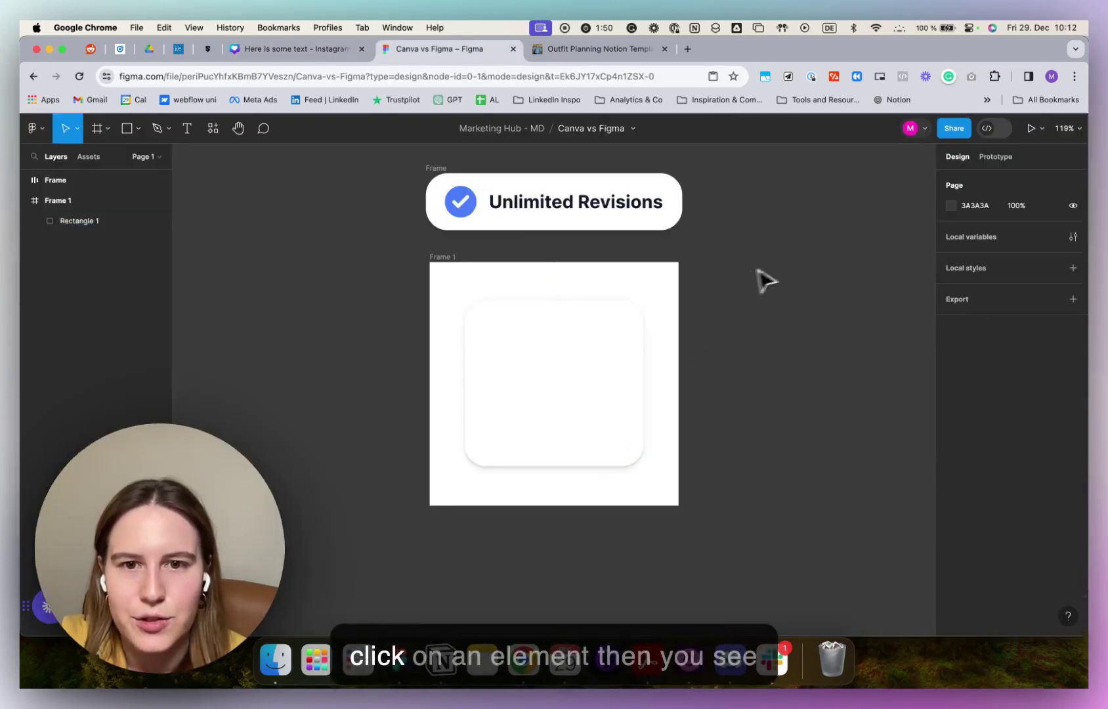
click(602, 383)
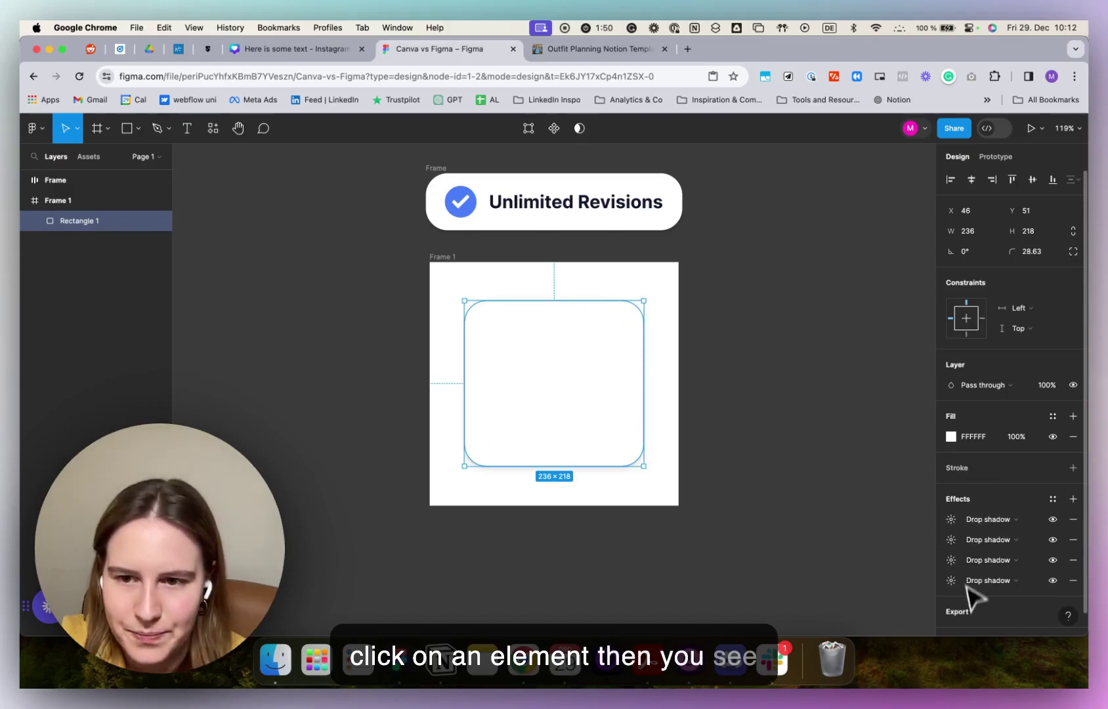
click(796, 302)
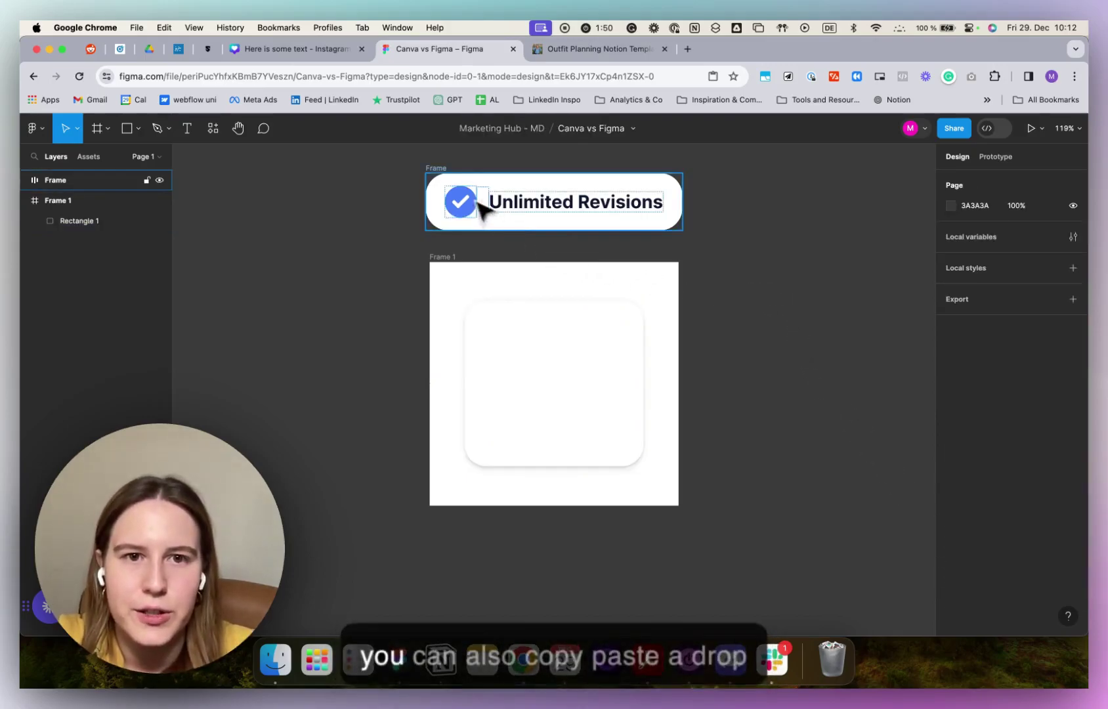
click(441, 180)
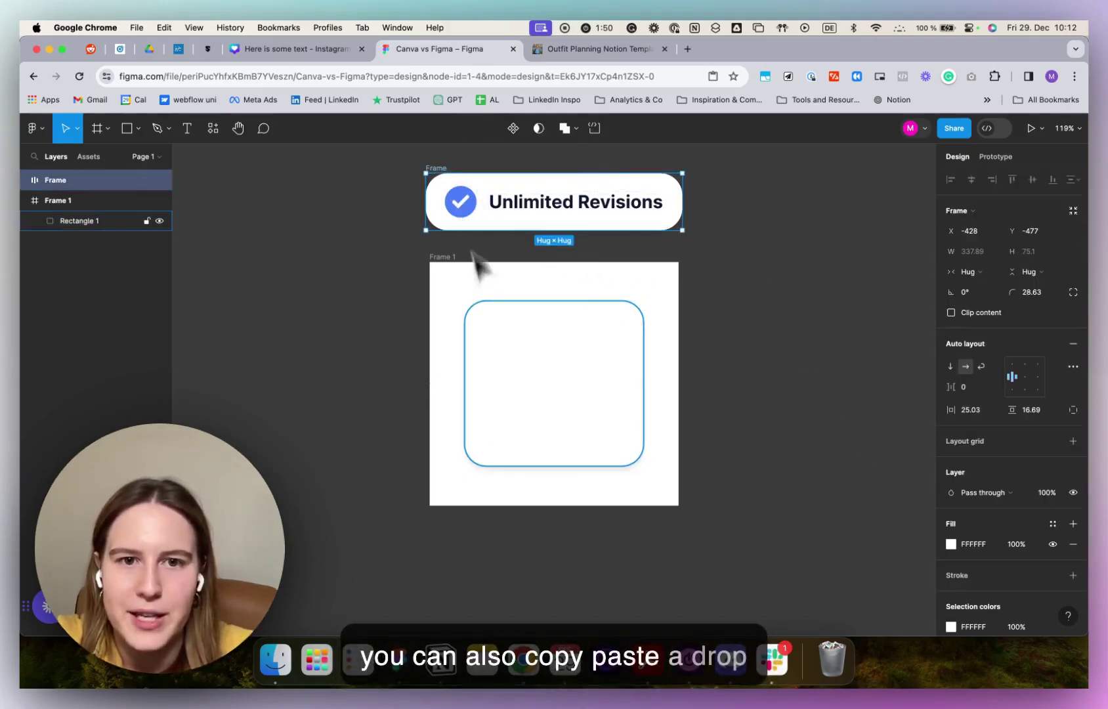
click(535, 392)
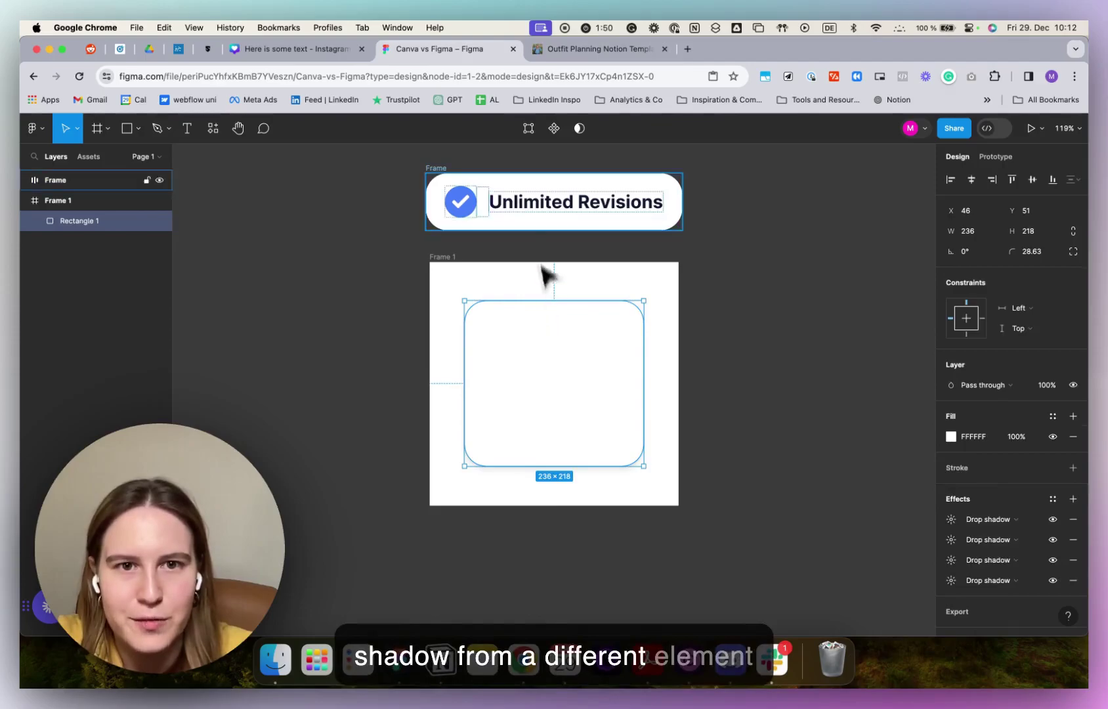
Alt-drag a copy of Frame 1 to its right as Frame 2.
click(447, 264)
drag(448, 265, 738, 269)
scroll(737, 272, right, 3)
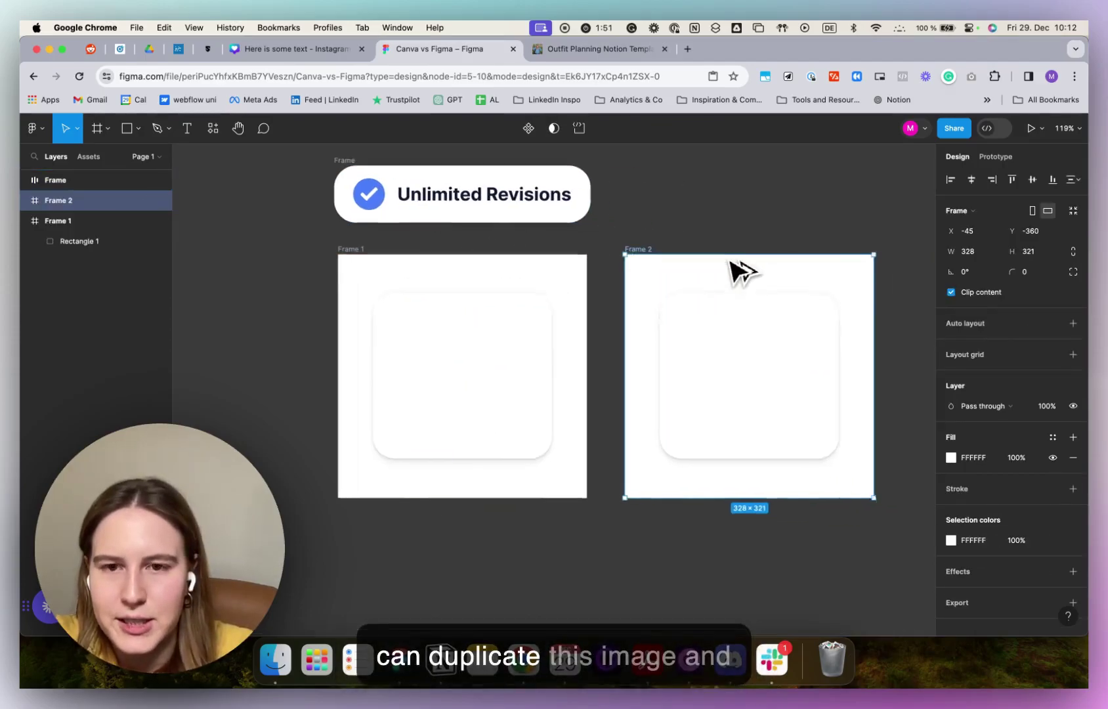
scroll(702, 292, up, 3)
Replace the copied rectangle's four drop shadows with a single new one.
click(670, 299)
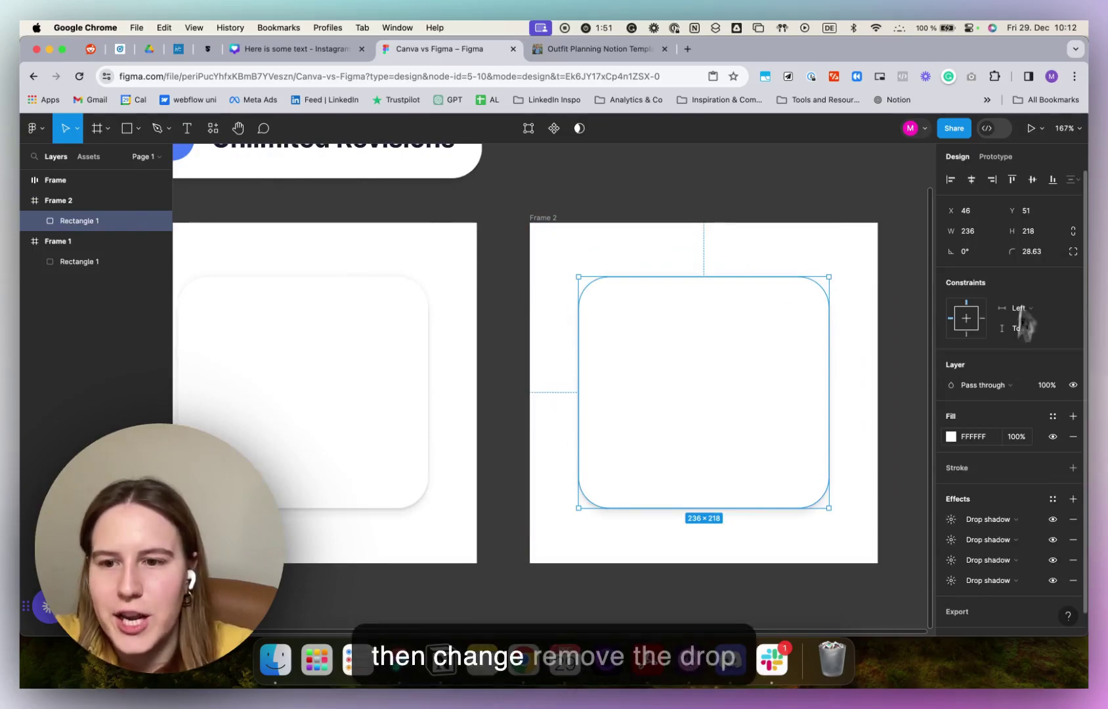
click(1068, 519)
click(1069, 520)
click(1071, 521)
click(1072, 521)
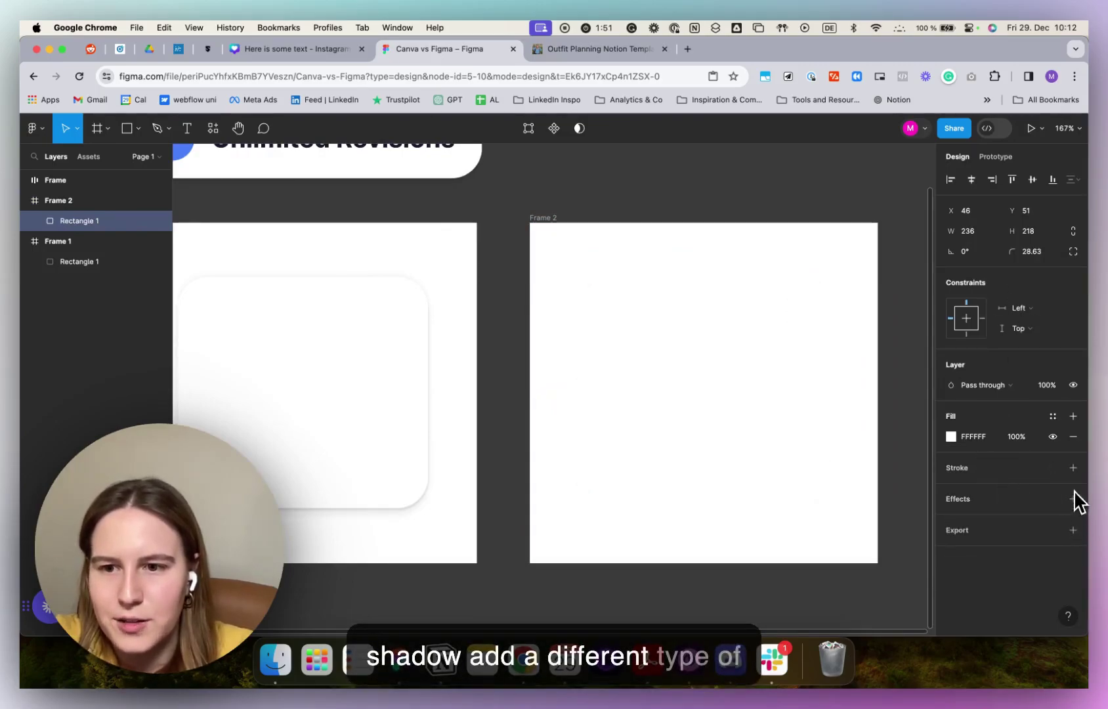
click(1073, 499)
Set the new drop shadow to X 3, Y 3, Blur 3 and Spread 2.
click(952, 519)
click(821, 555)
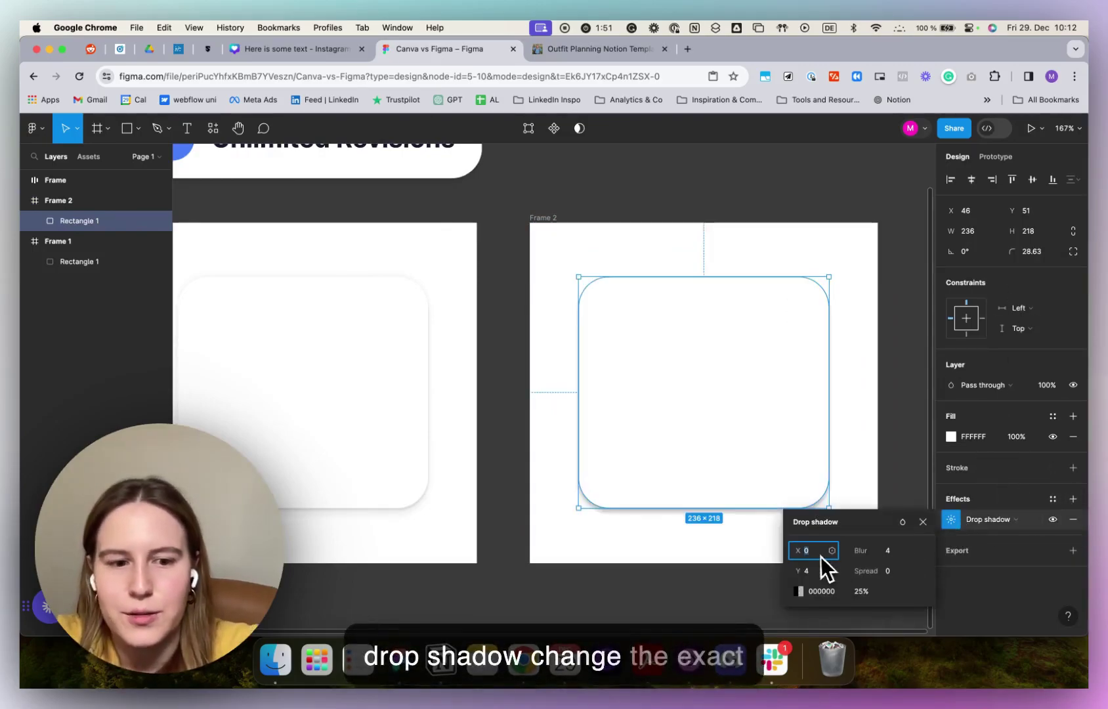
click(887, 552)
text(3)
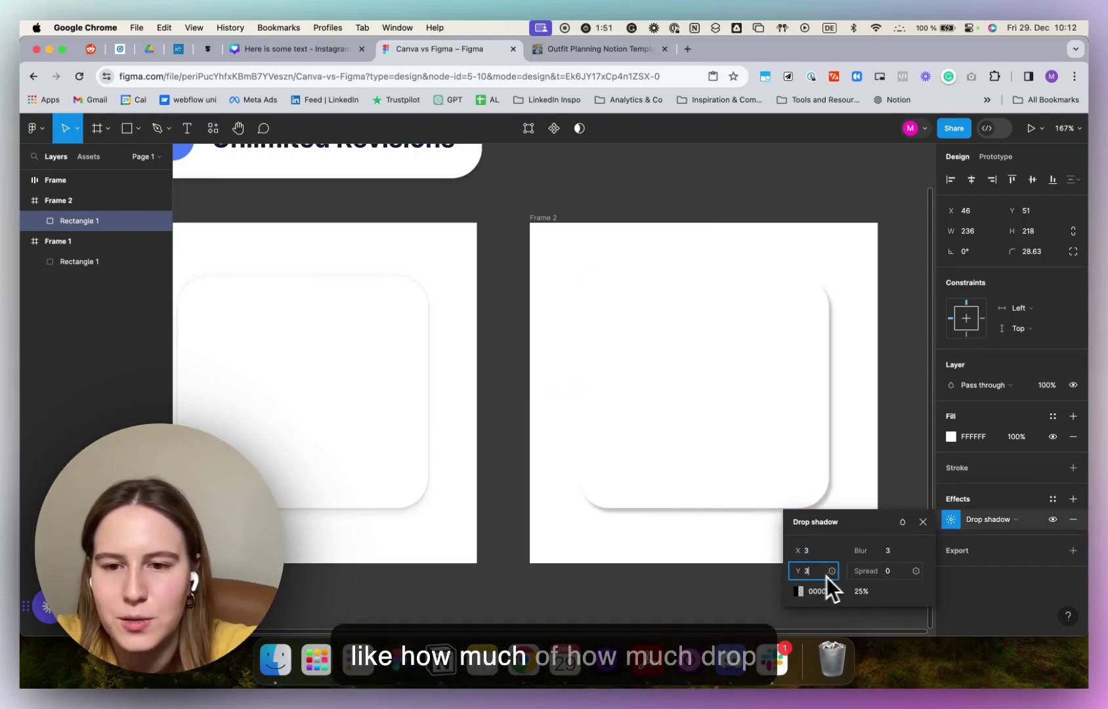
key(Return)
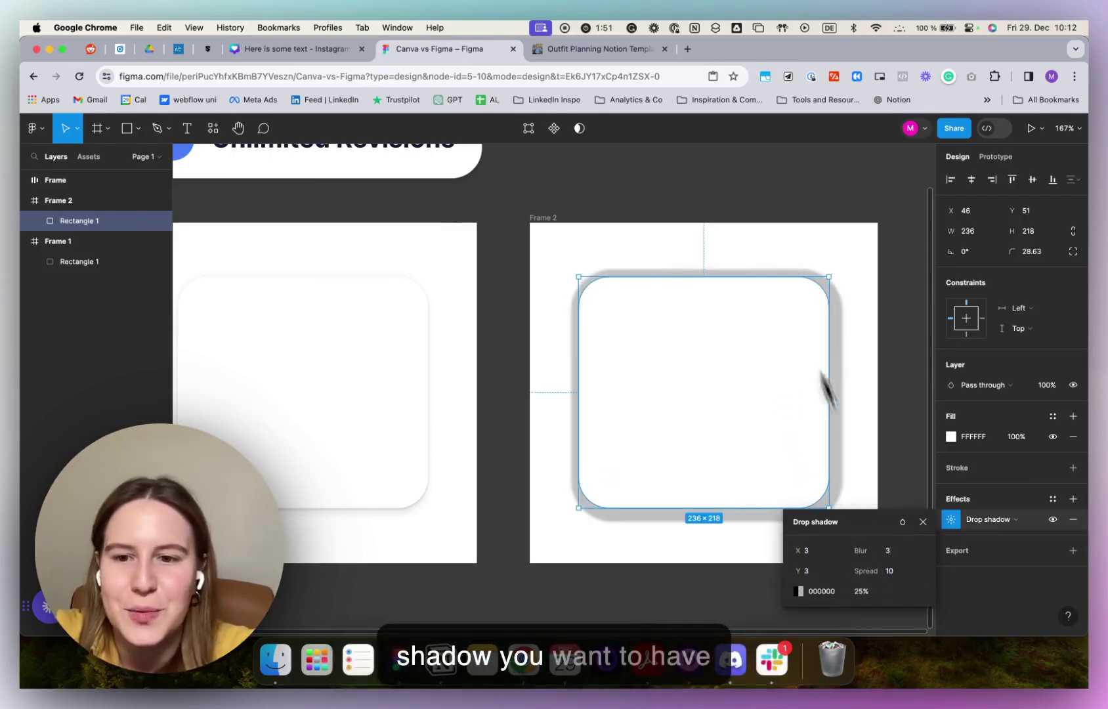
click(894, 576)
text(2)
key(Return)
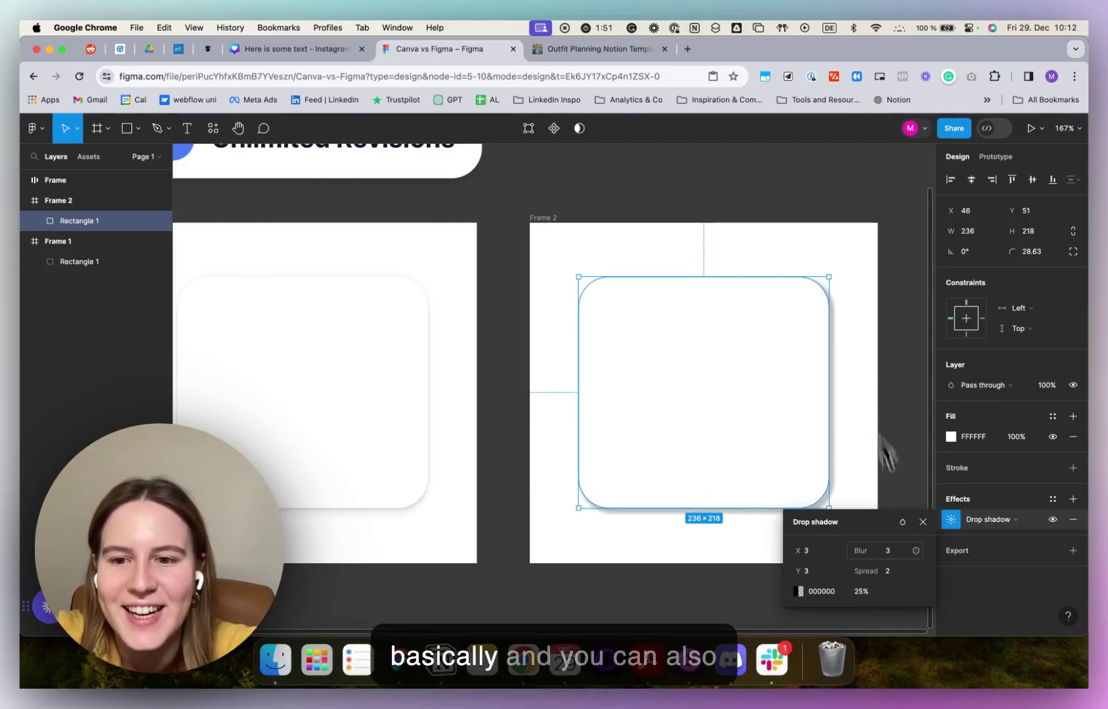
Round Frame 2's rectangle corners to 48, then set the top-right corner independently to 01.
click(735, 235)
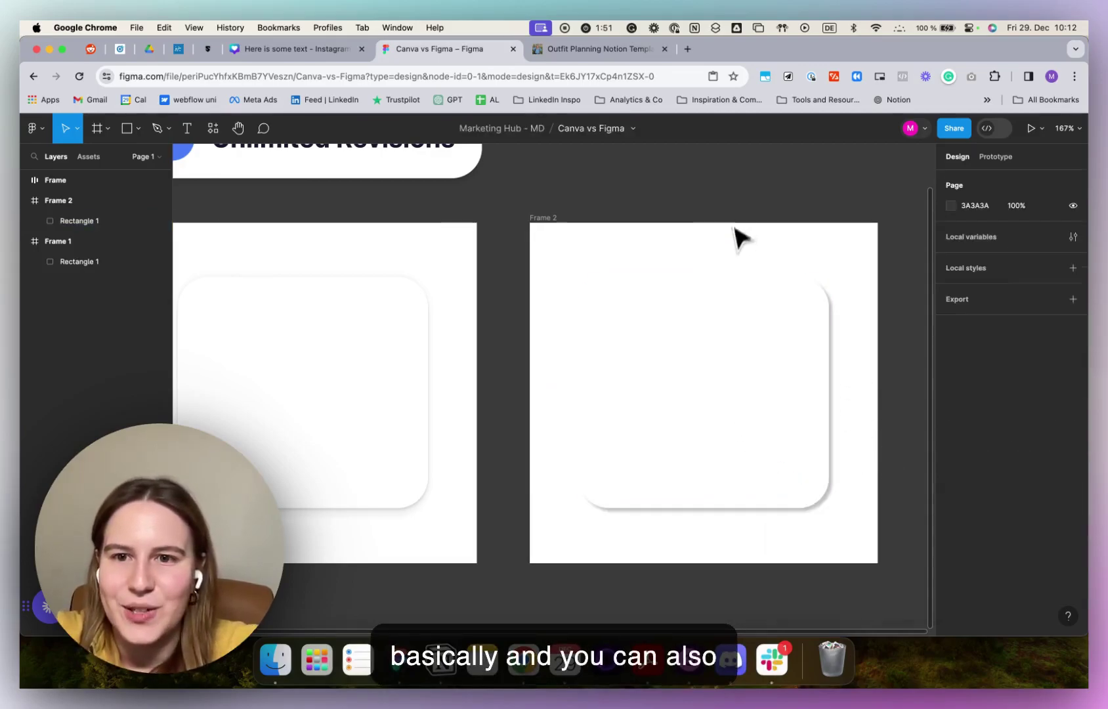
click(758, 332)
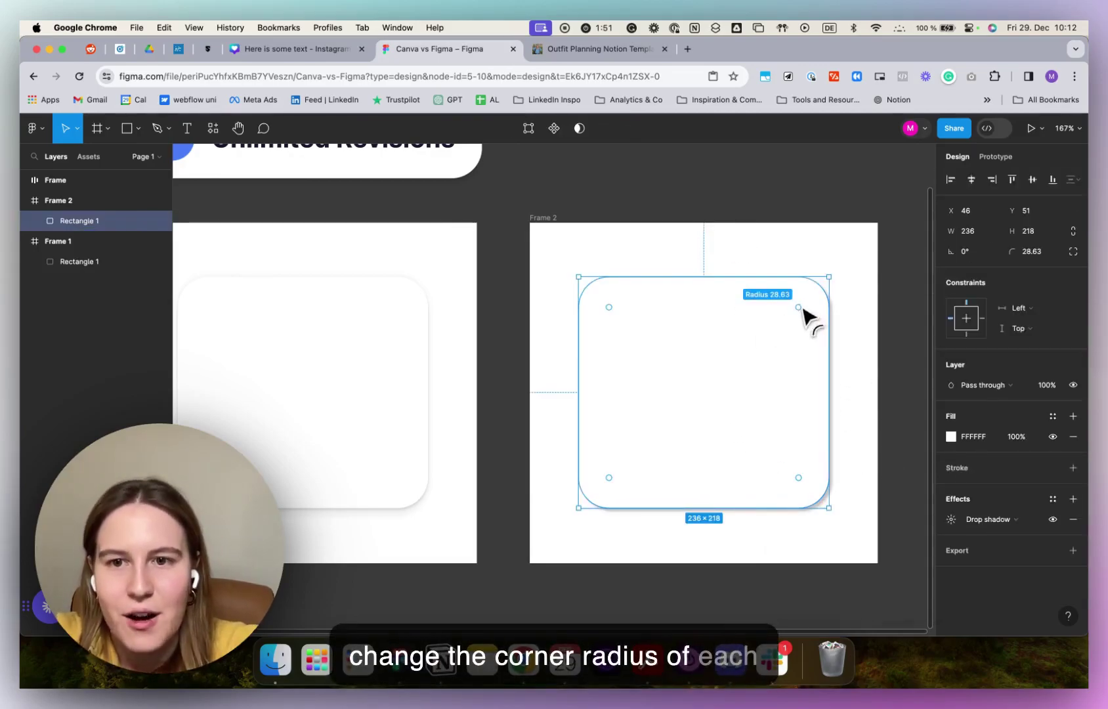
drag(803, 309, 756, 343)
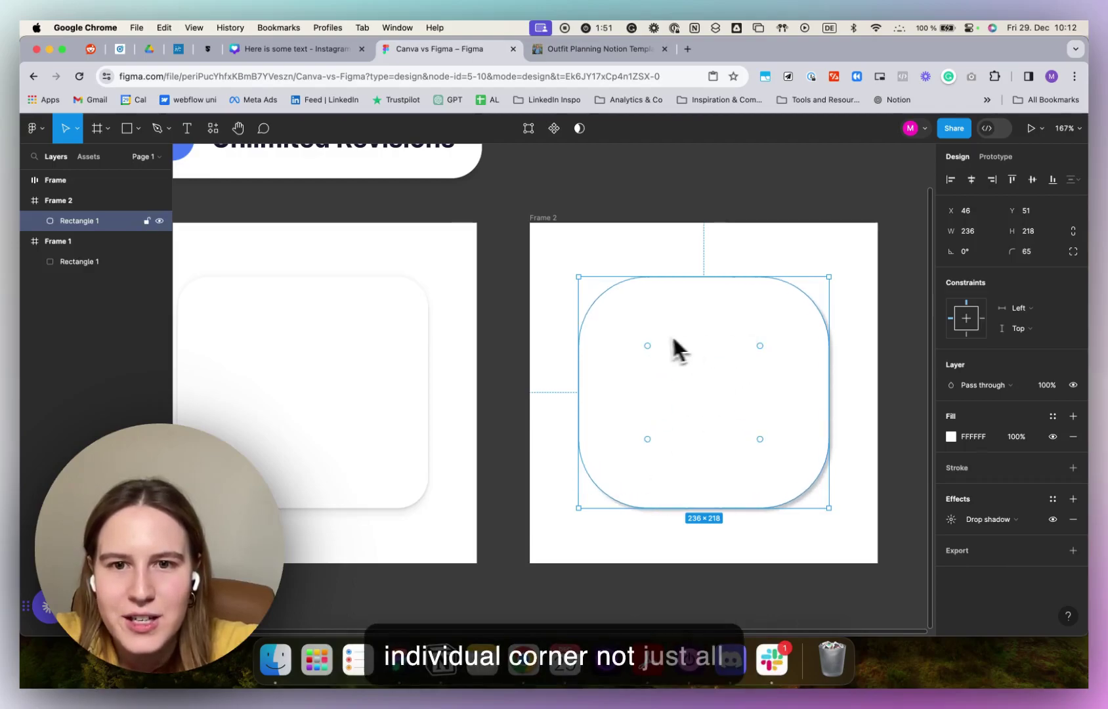
drag(649, 346, 633, 345)
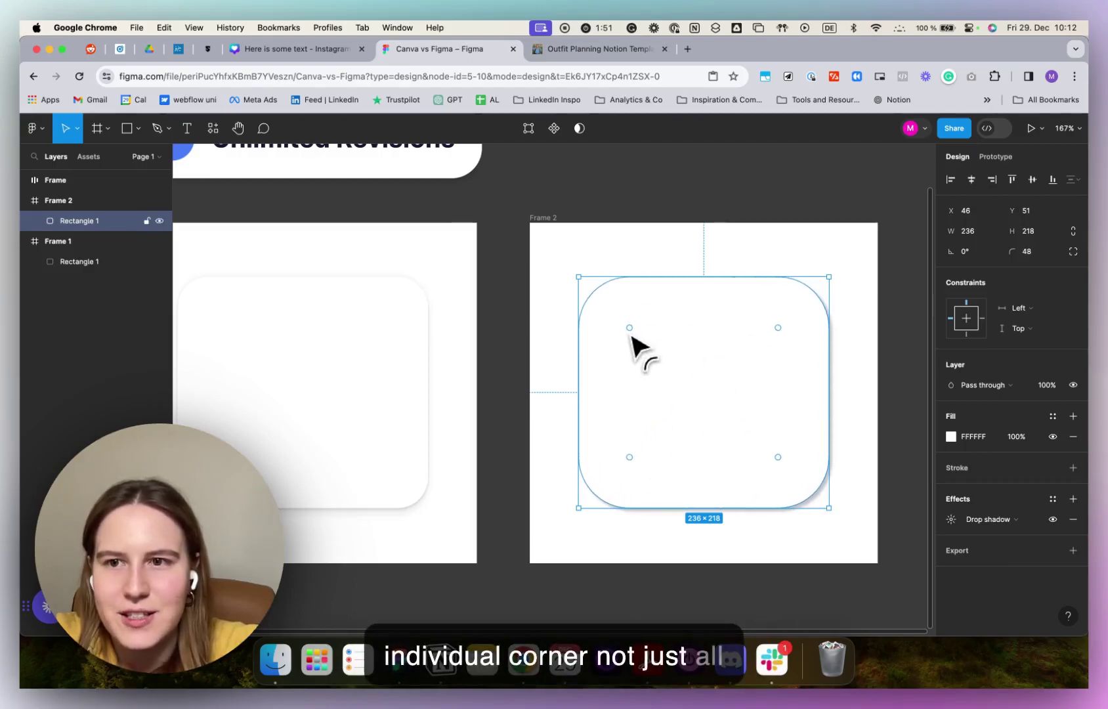
click(1073, 252)
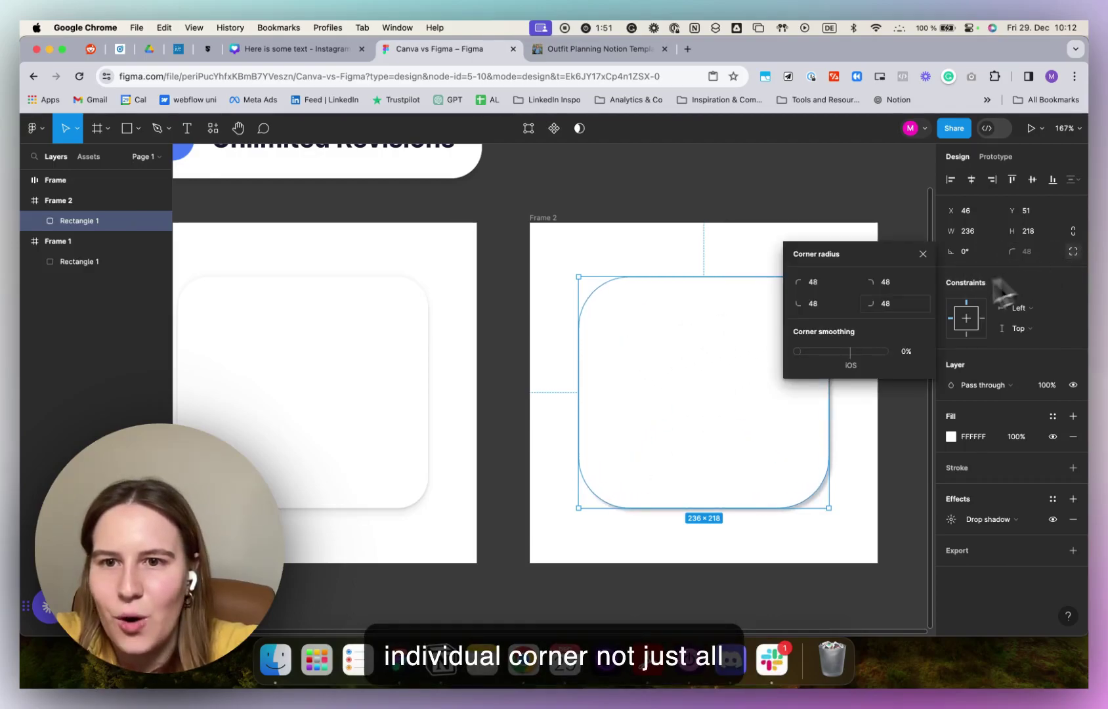
click(899, 285)
text(01)
click(614, 258)
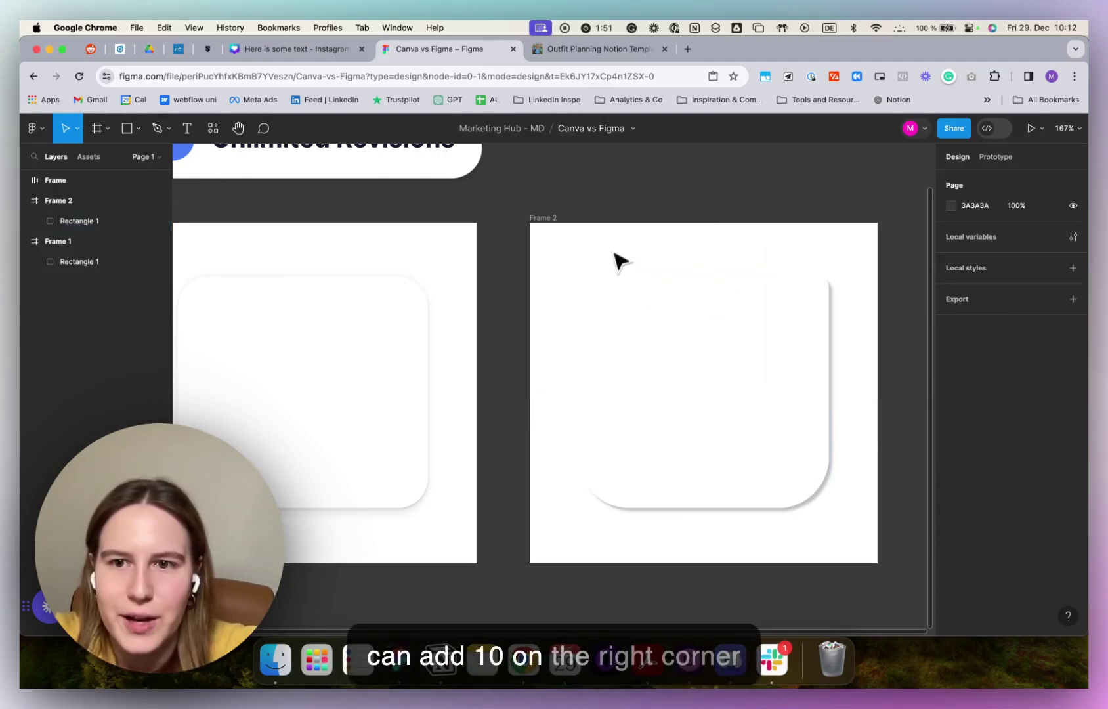
click(830, 296)
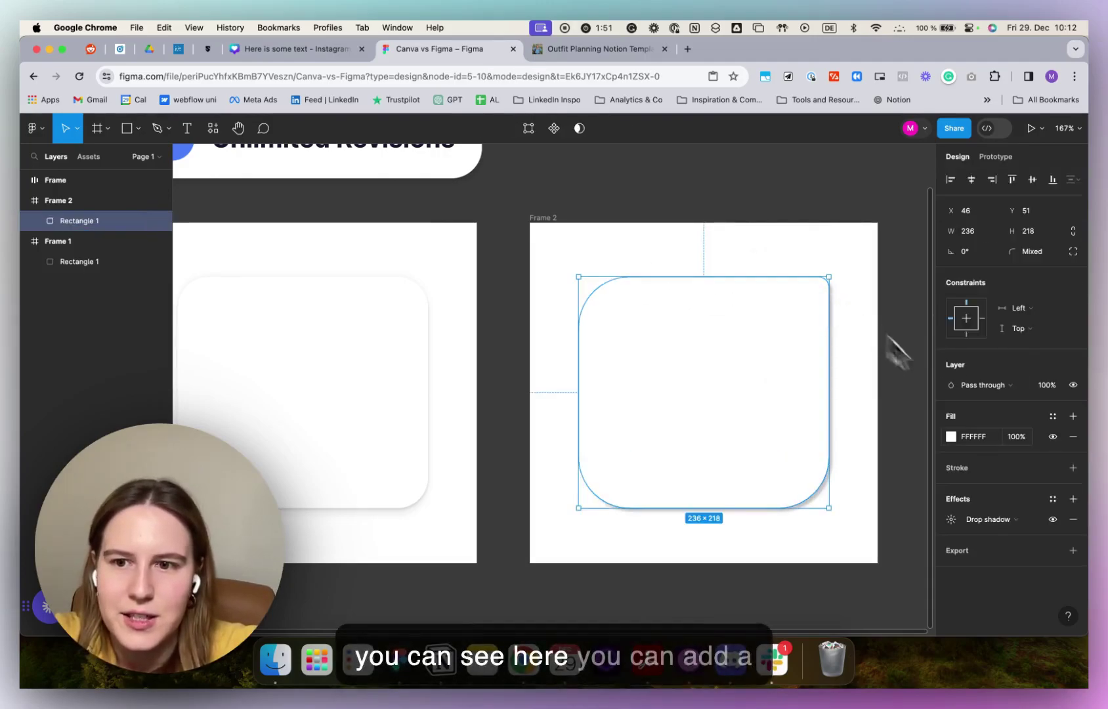
Add a dark-red stroke to Frame 2's rectangle, then deselect and scroll the canvas.
click(1073, 467)
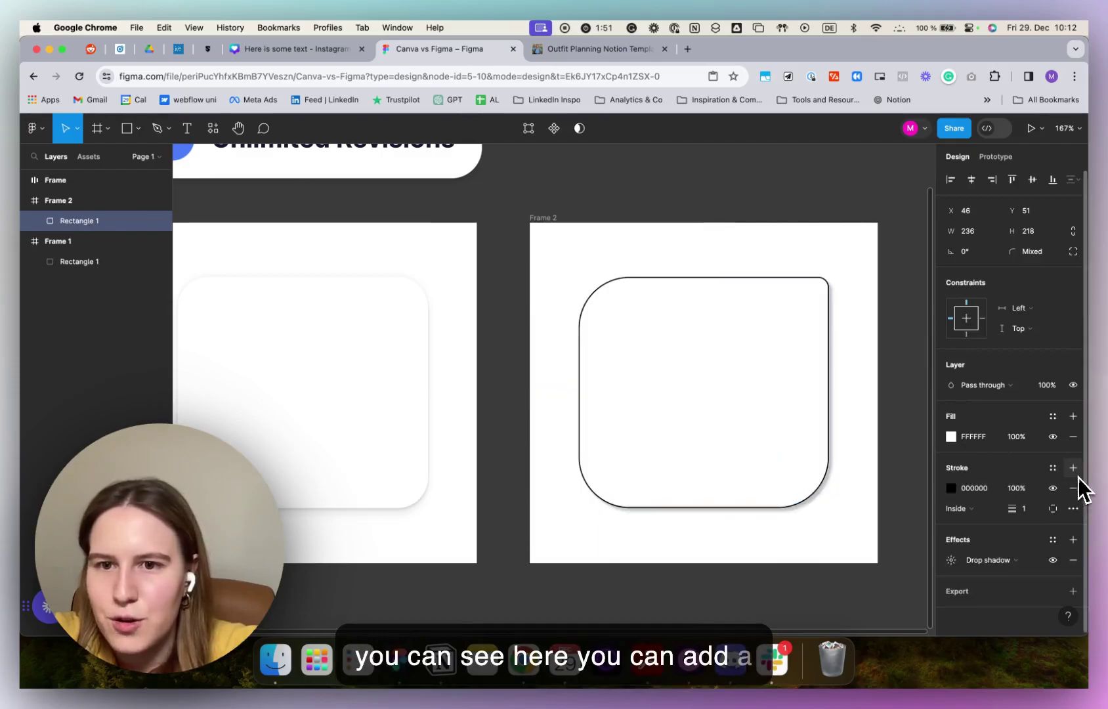
click(951, 489)
click(909, 454)
click(922, 218)
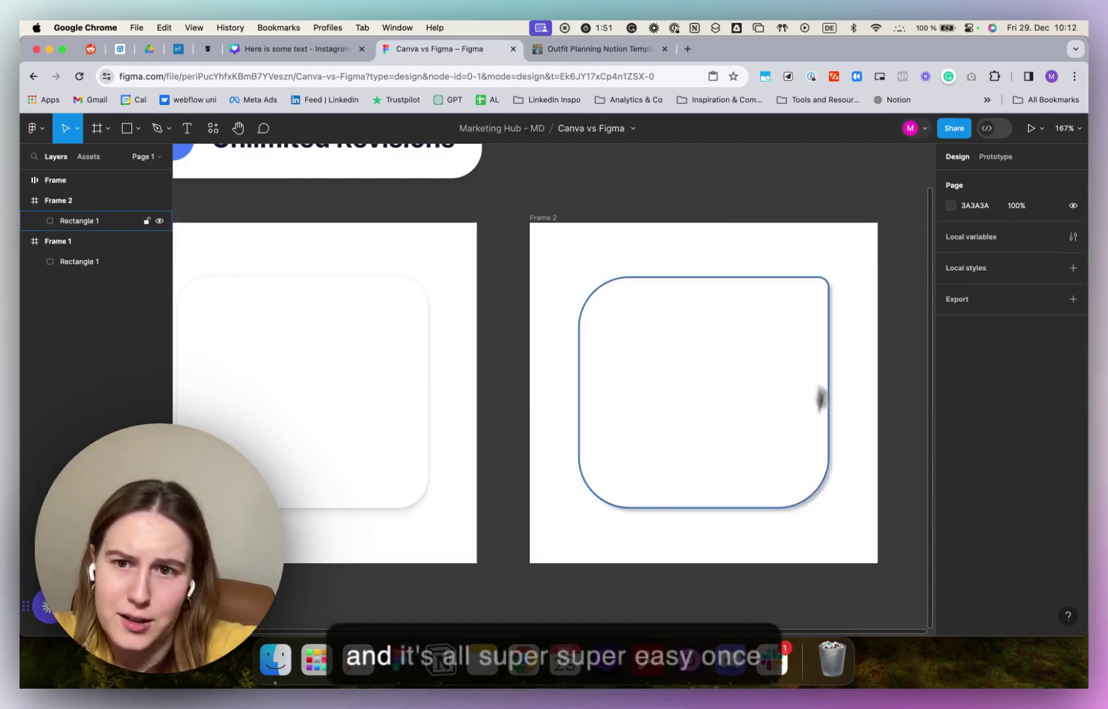
scroll(747, 606, left, 2)
scroll(747, 606, down, 3)
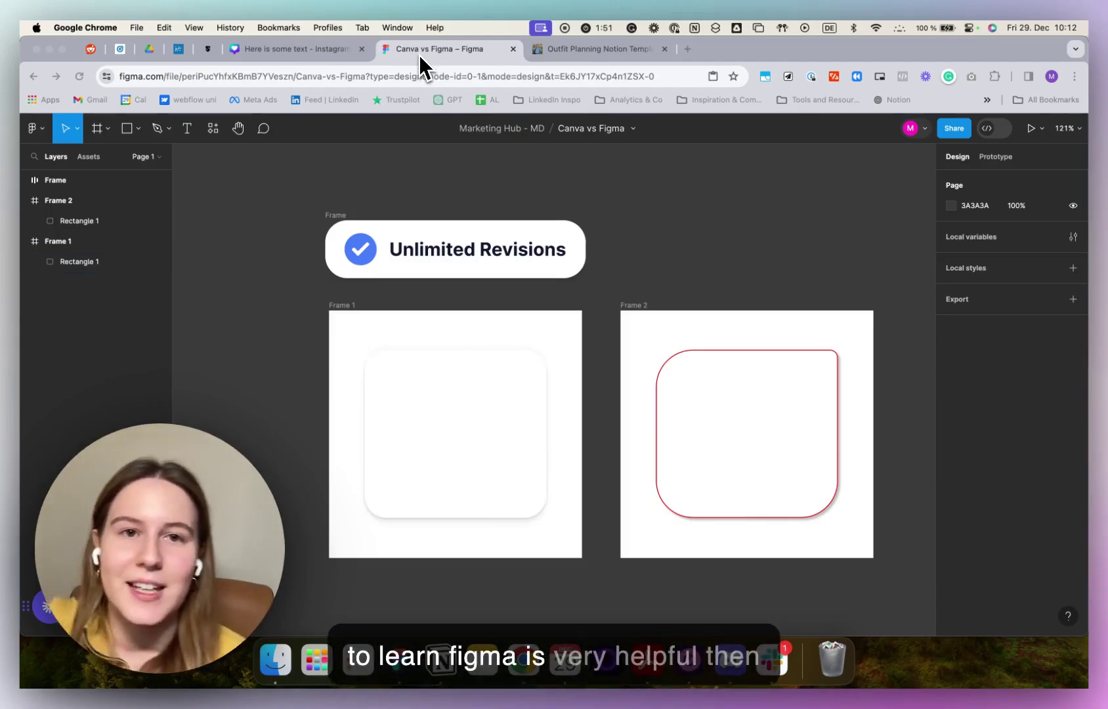
In Canva, duplicate page 1 with Cmd+D.
click(309, 46)
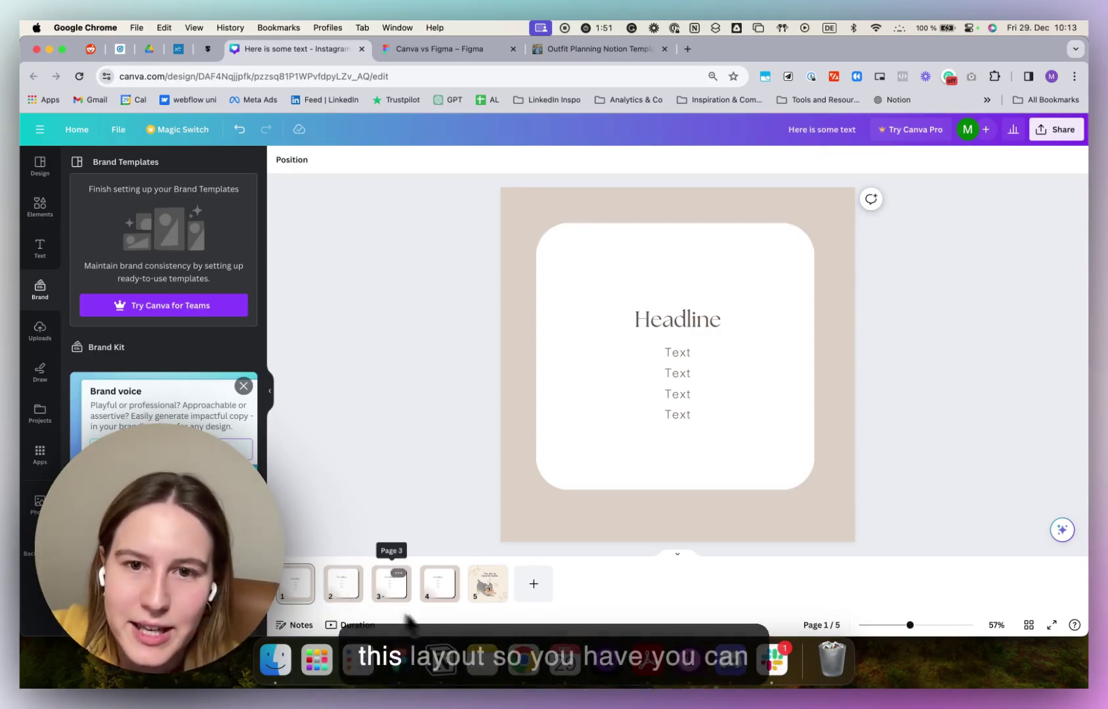
click(308, 599)
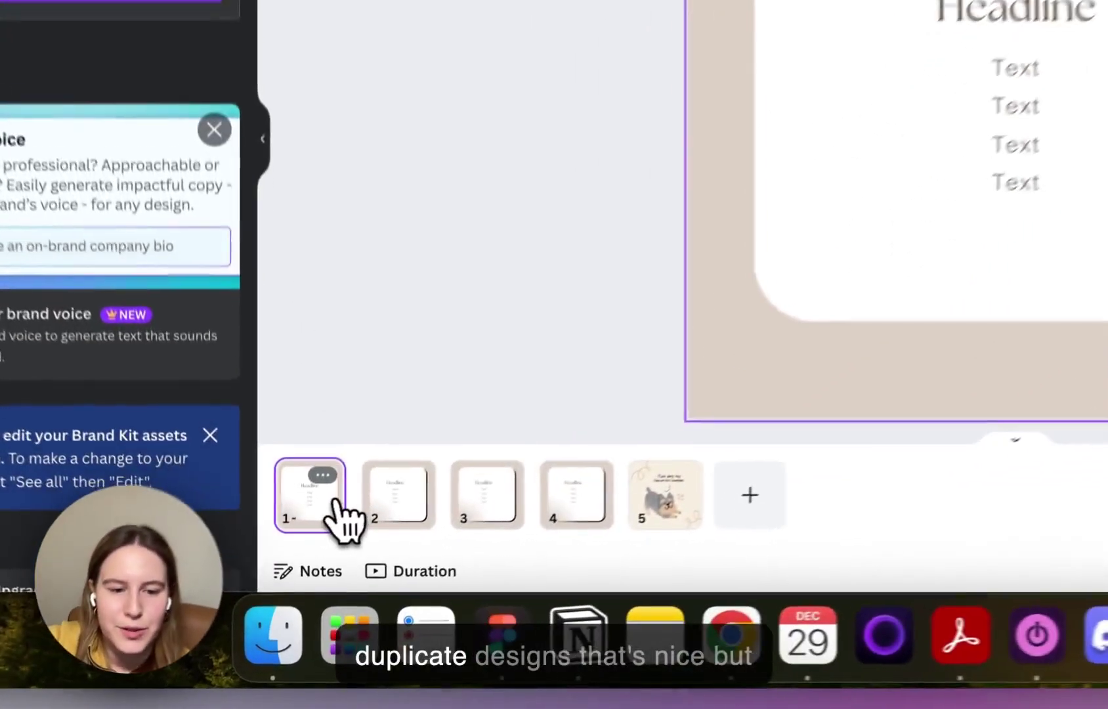
key(super+d)
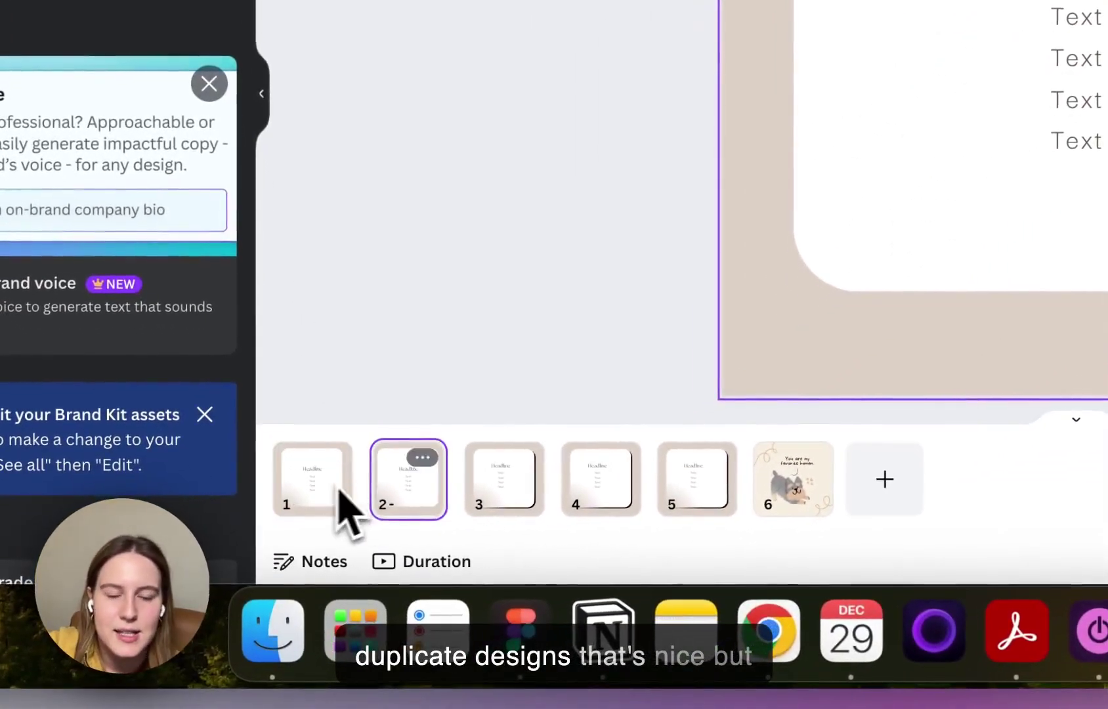
Look through pages 2–5 and scroll the pages, then return to the Figma file.
click(499, 503)
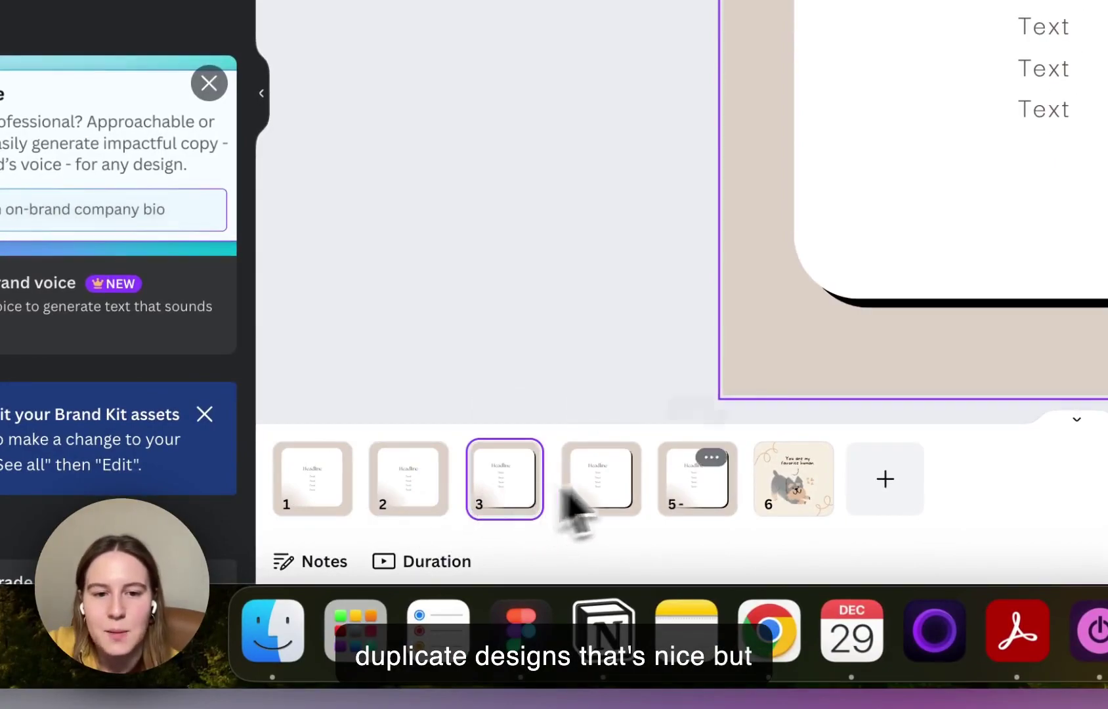
click(621, 491)
click(686, 483)
click(622, 482)
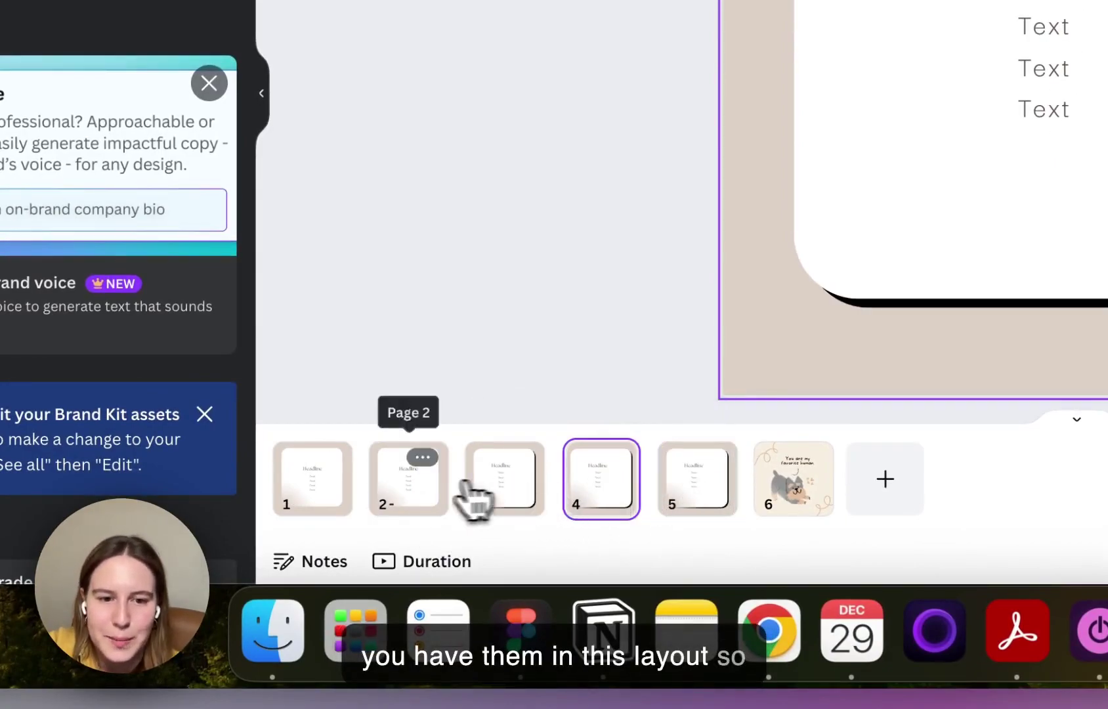
click(445, 486)
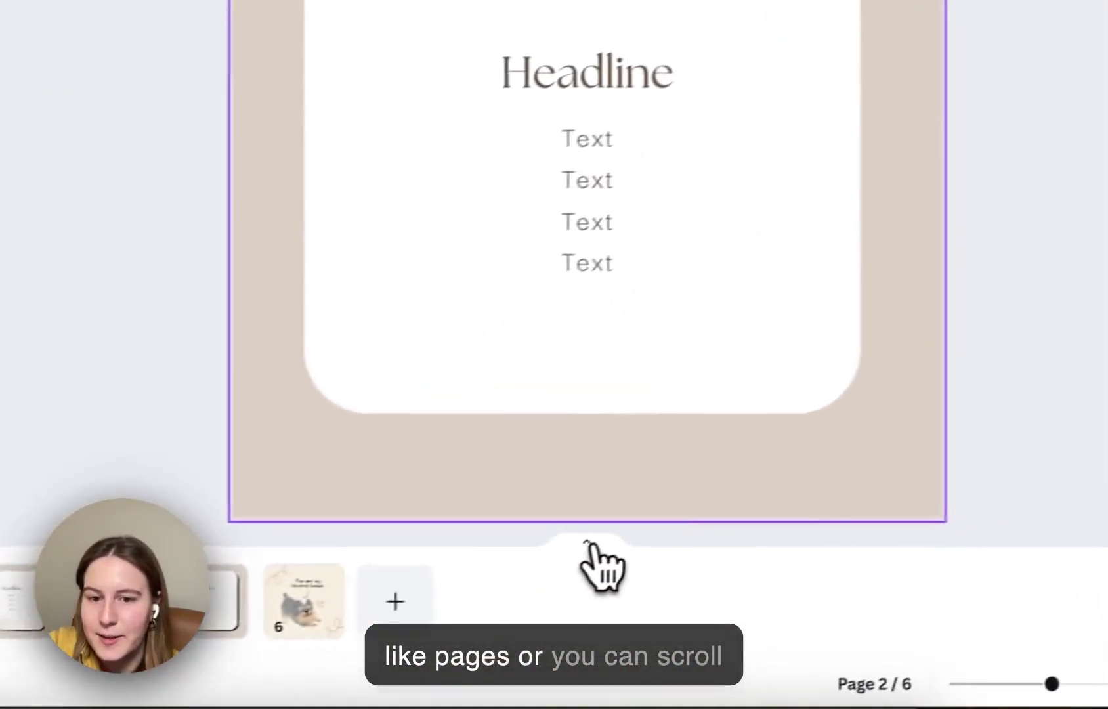
click(587, 542)
scroll(755, 459, down, 10)
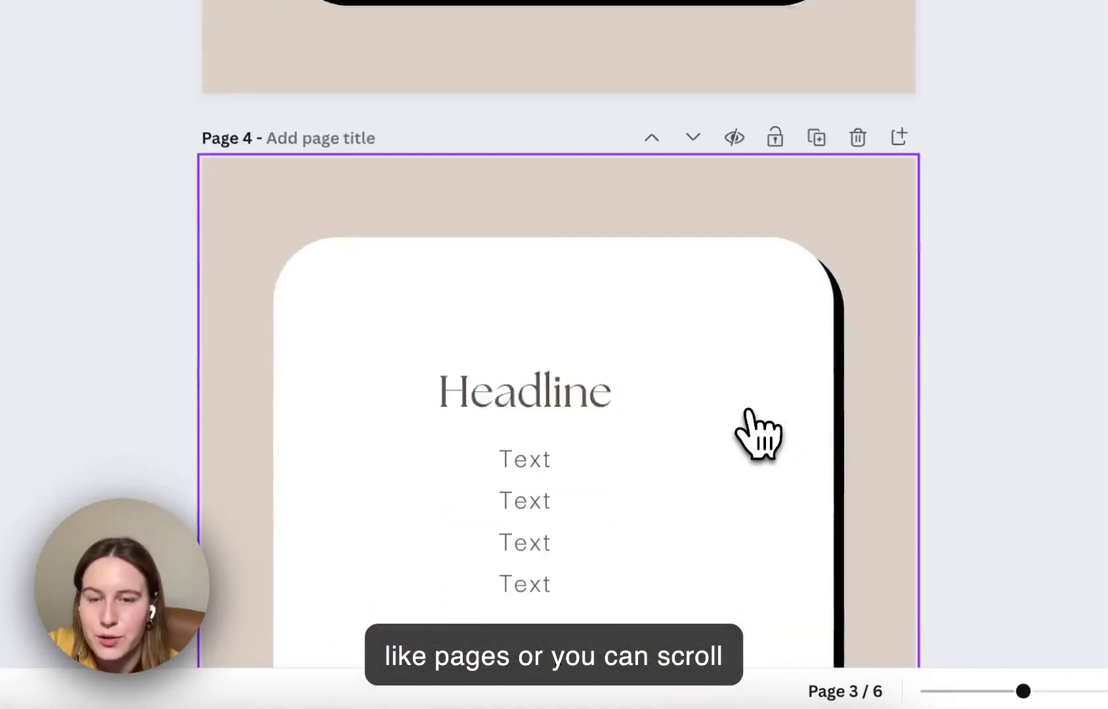
scroll(755, 430, up, 4)
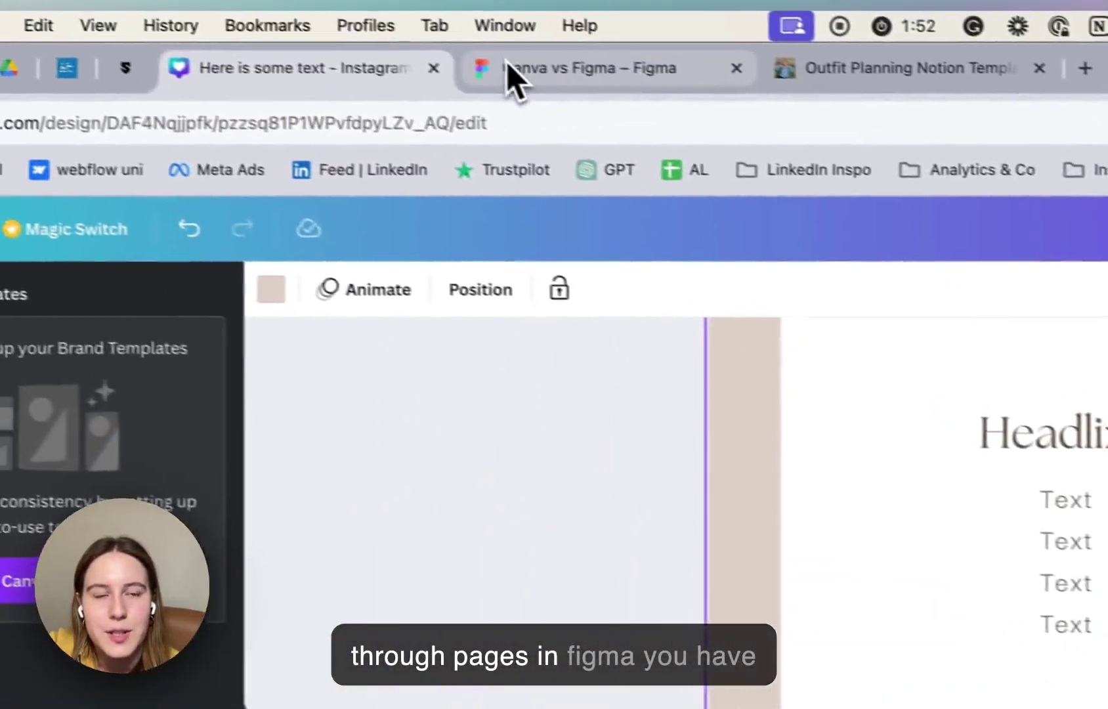
click(507, 75)
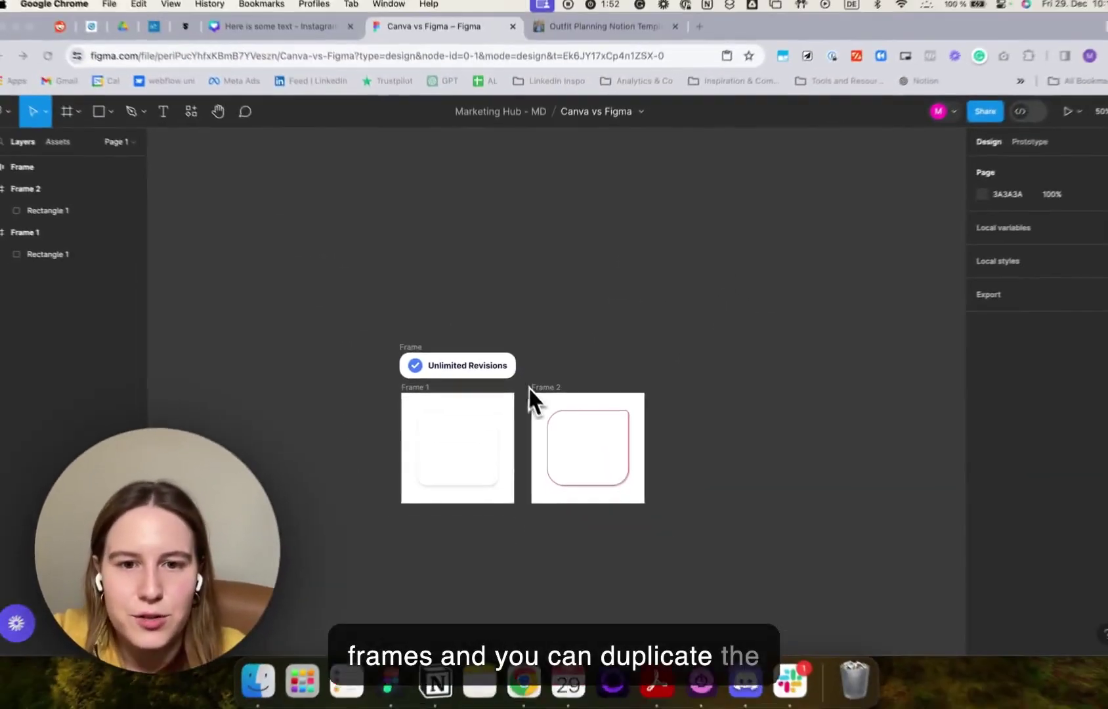
Alt-drag copies of Frame 3 into the empty slots below Frame 2 and below Frame 3.
drag(550, 402, 687, 397)
scroll(686, 397, down, 4)
scroll(686, 397, up, 3)
scroll(772, 403, up, 2)
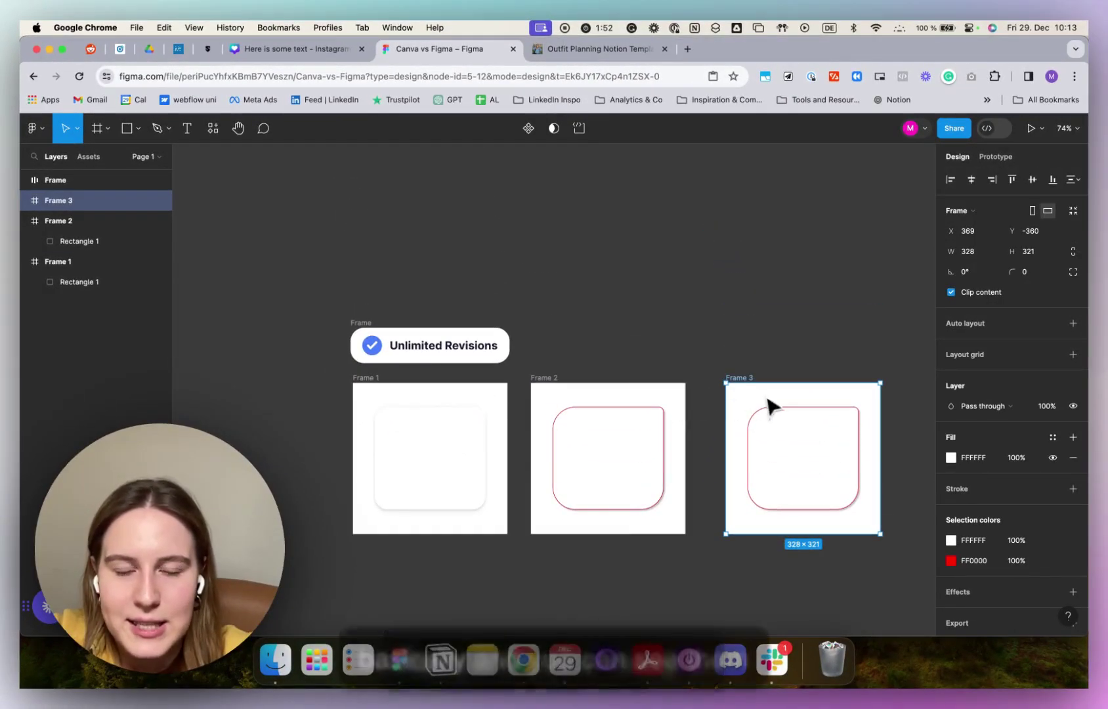
drag(772, 403, 586, 465)
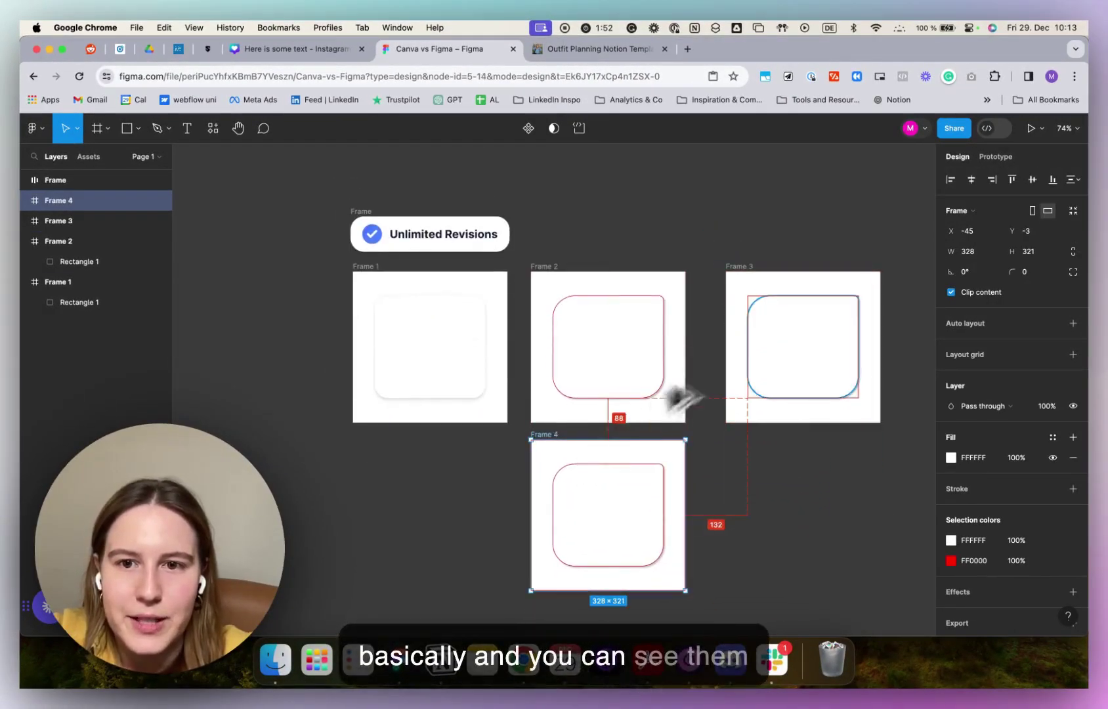
click(706, 348)
click(755, 283)
drag(755, 282, 742, 439)
scroll(666, 337, down, 3)
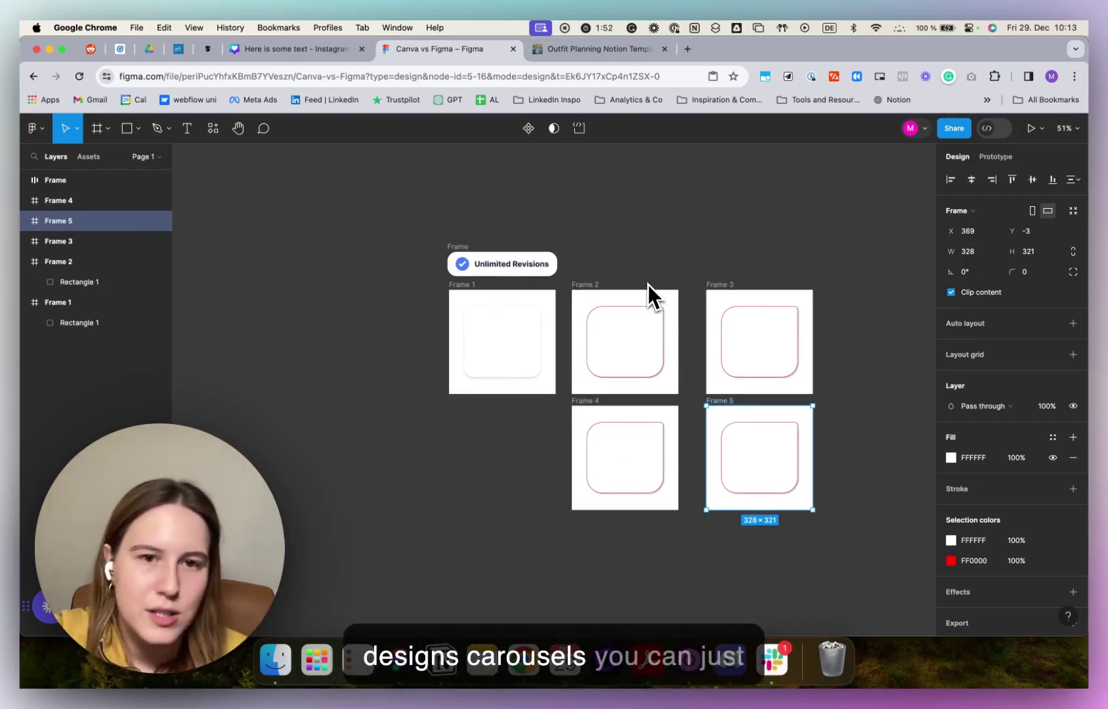
Duplicate the whole carousel frame set downward as Frames 6–10.
drag(919, 518, 483, 161)
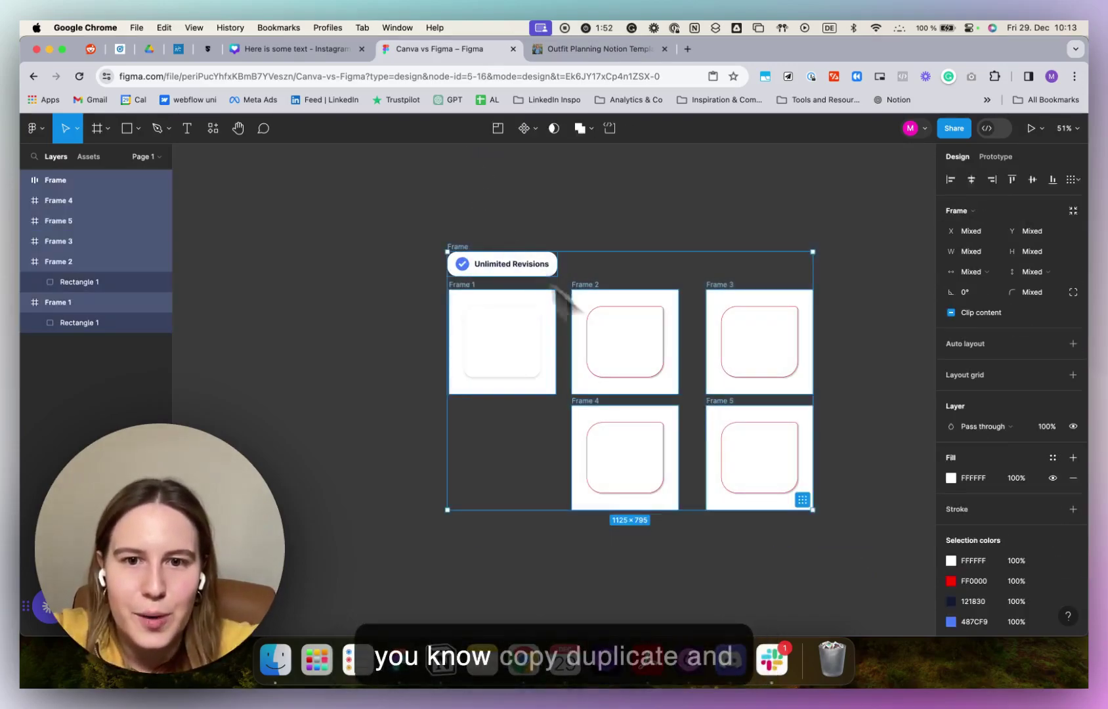
drag(574, 297, 664, 634)
scroll(683, 393, down, 5)
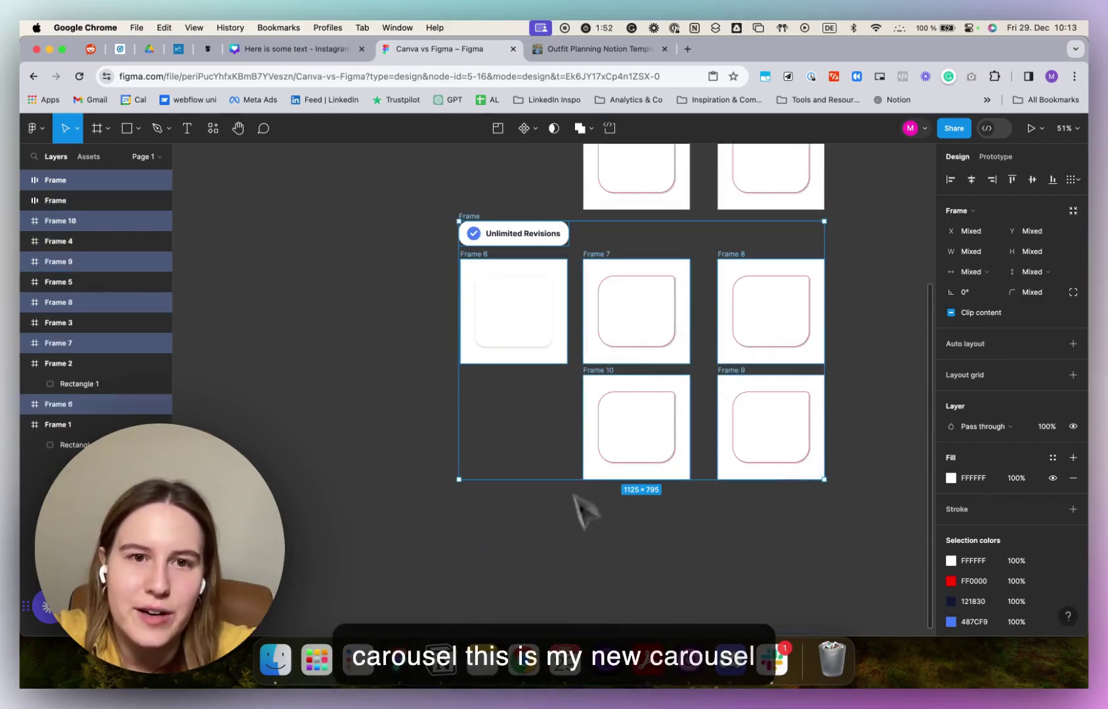
scroll(610, 525, up, 2)
click(332, 489)
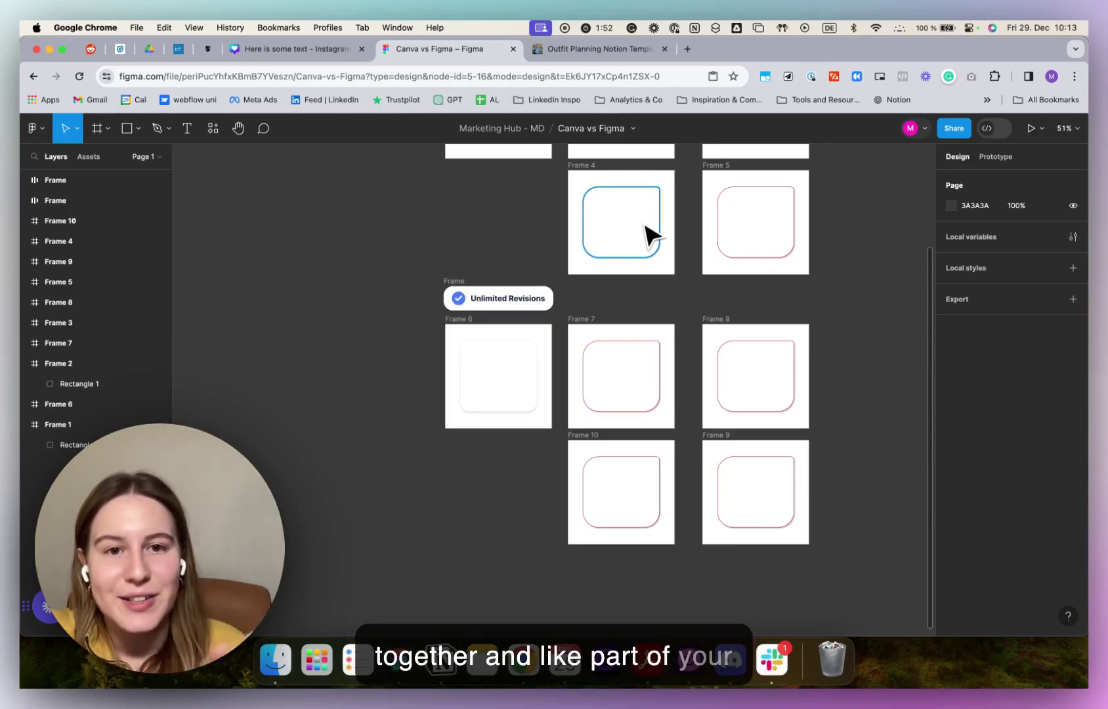
Open the Outfit Planning template from the seller's Gumroad product overview.
click(630, 48)
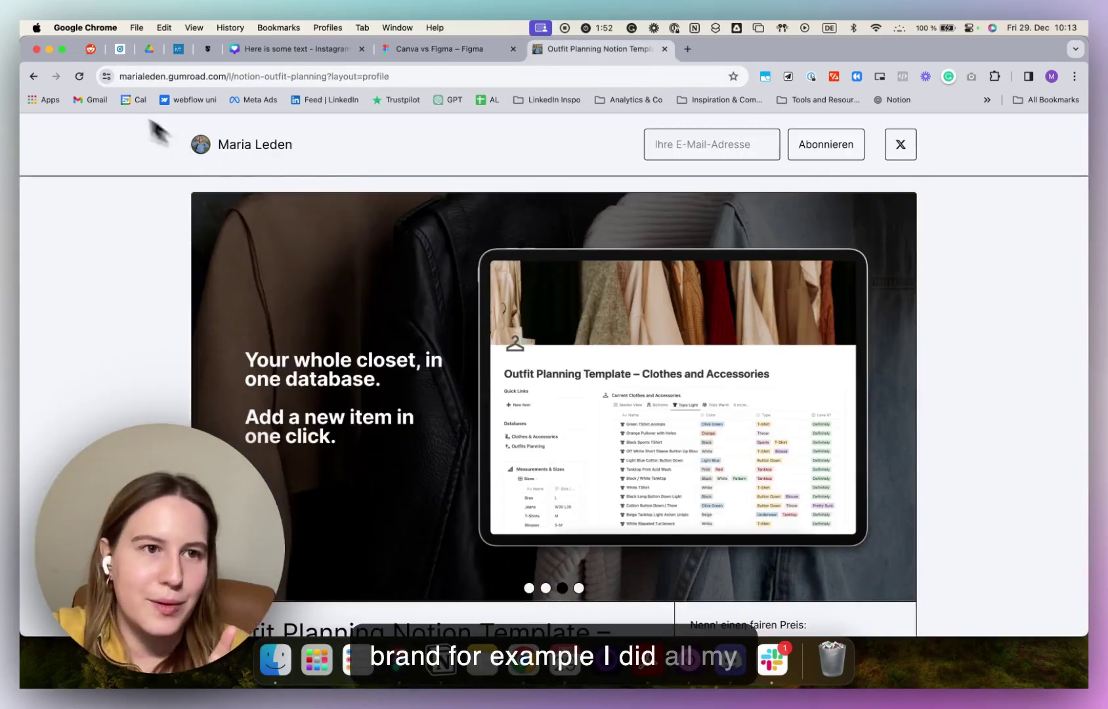
click(33, 76)
scroll(671, 418, down, 2)
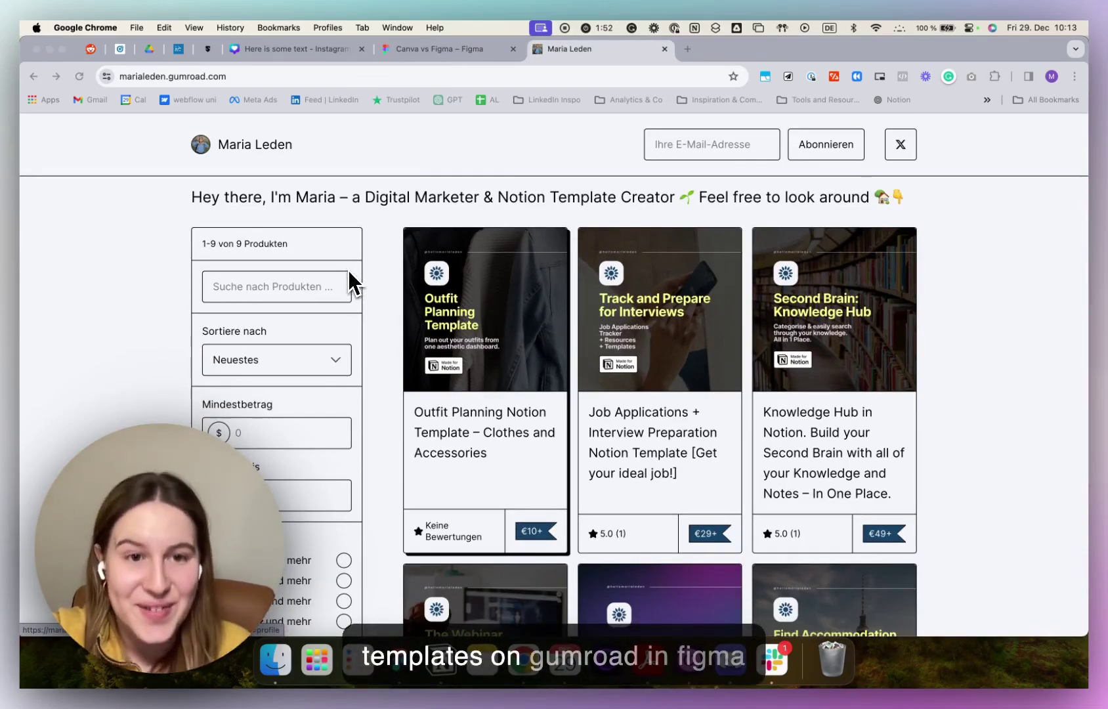
scroll(705, 418, down, 5)
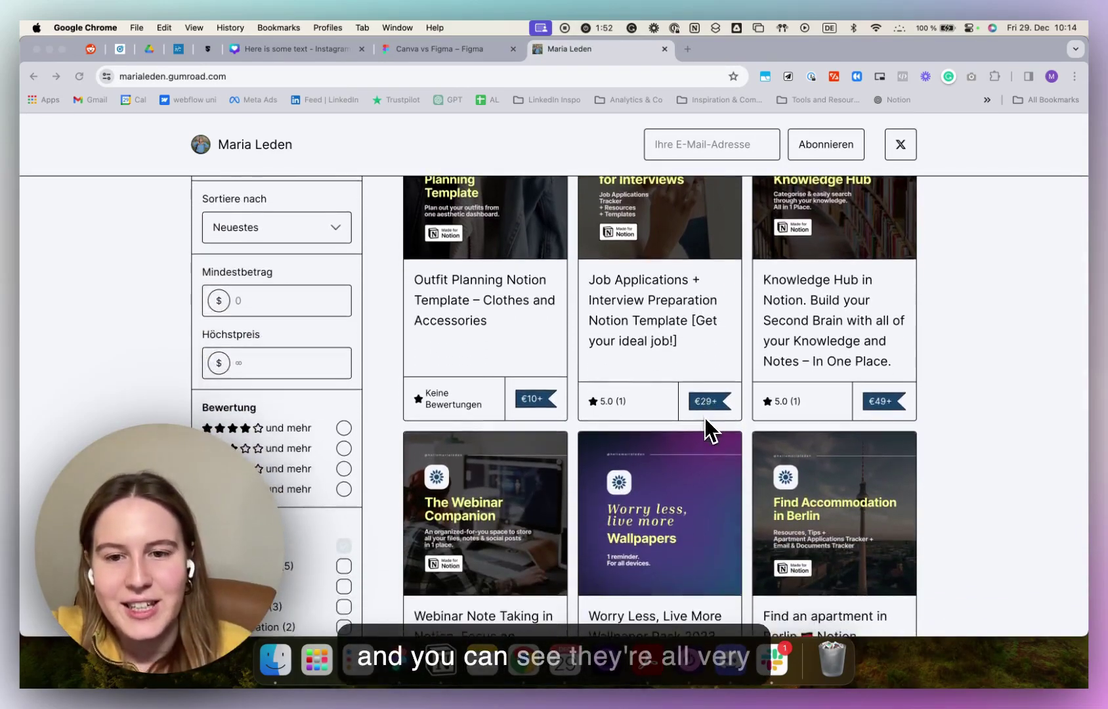
scroll(704, 417, up, 1)
scroll(843, 416, up, 5)
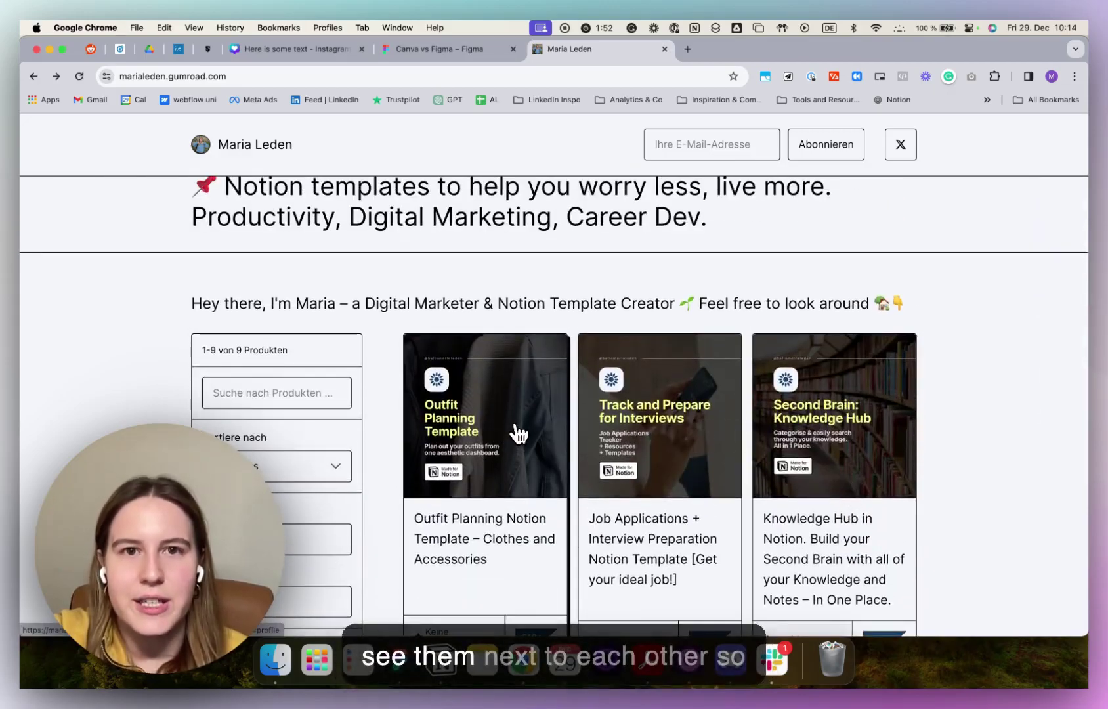
click(517, 435)
Page through the Outfit Planning product images to the fourth slide, then return to Figma.
key(ctrl+shift+Tab)
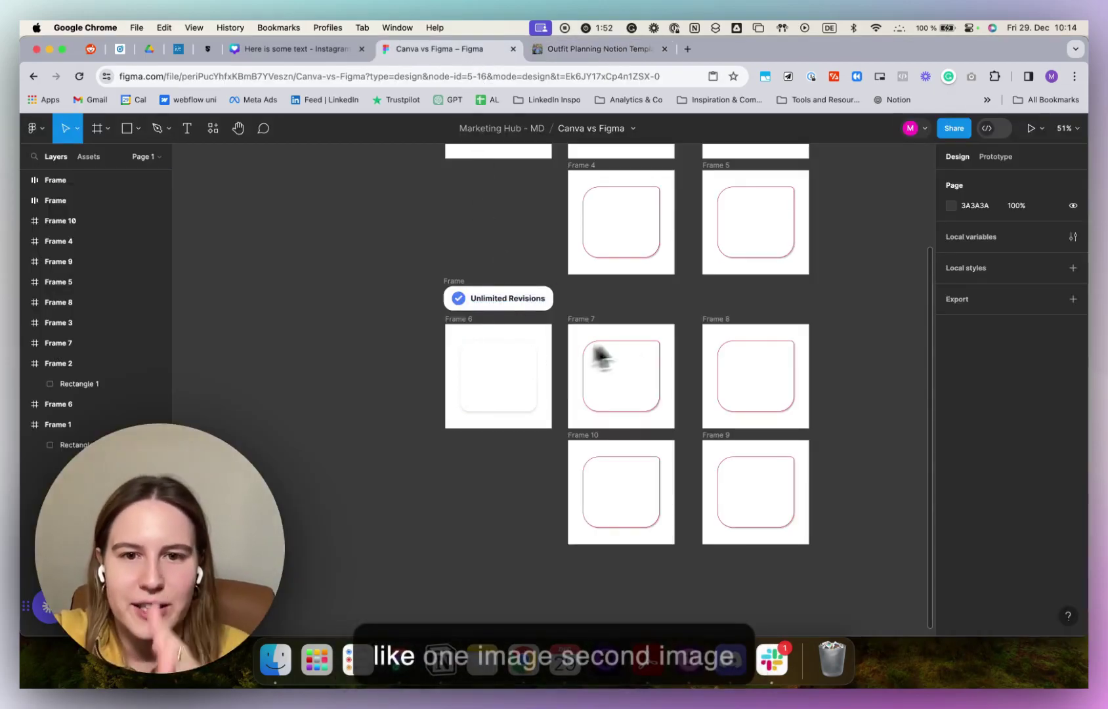
scroll(570, 332, up, 5)
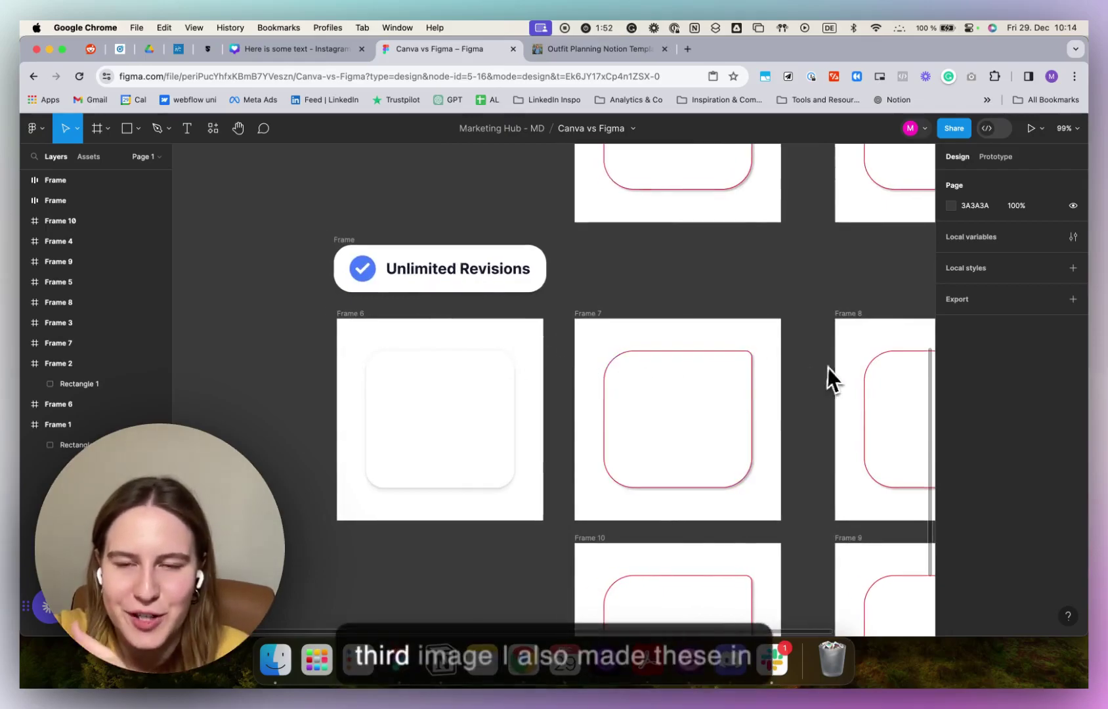
scroll(828, 367, right, 2)
click(624, 50)
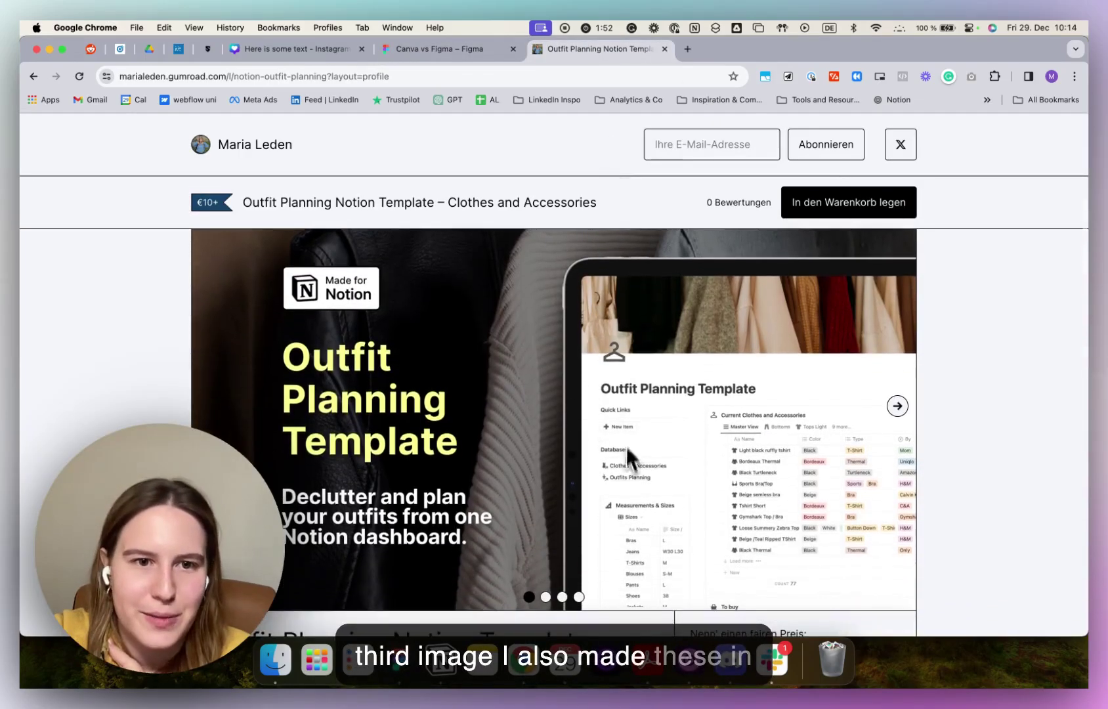
click(898, 407)
click(899, 407)
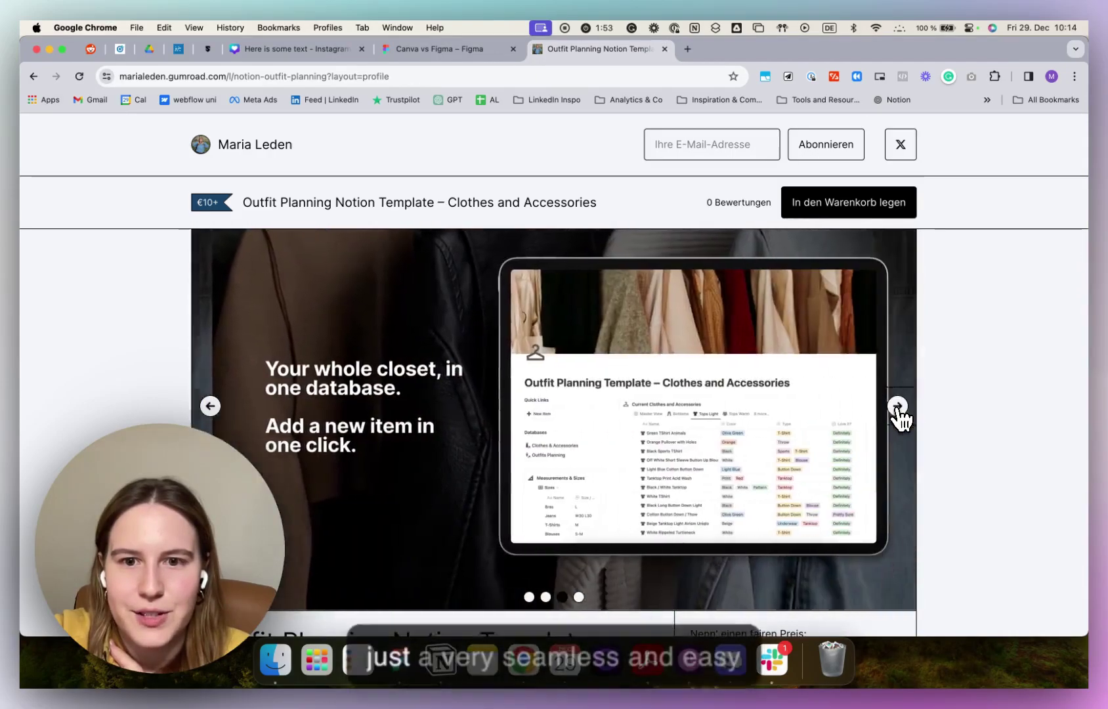
click(898, 407)
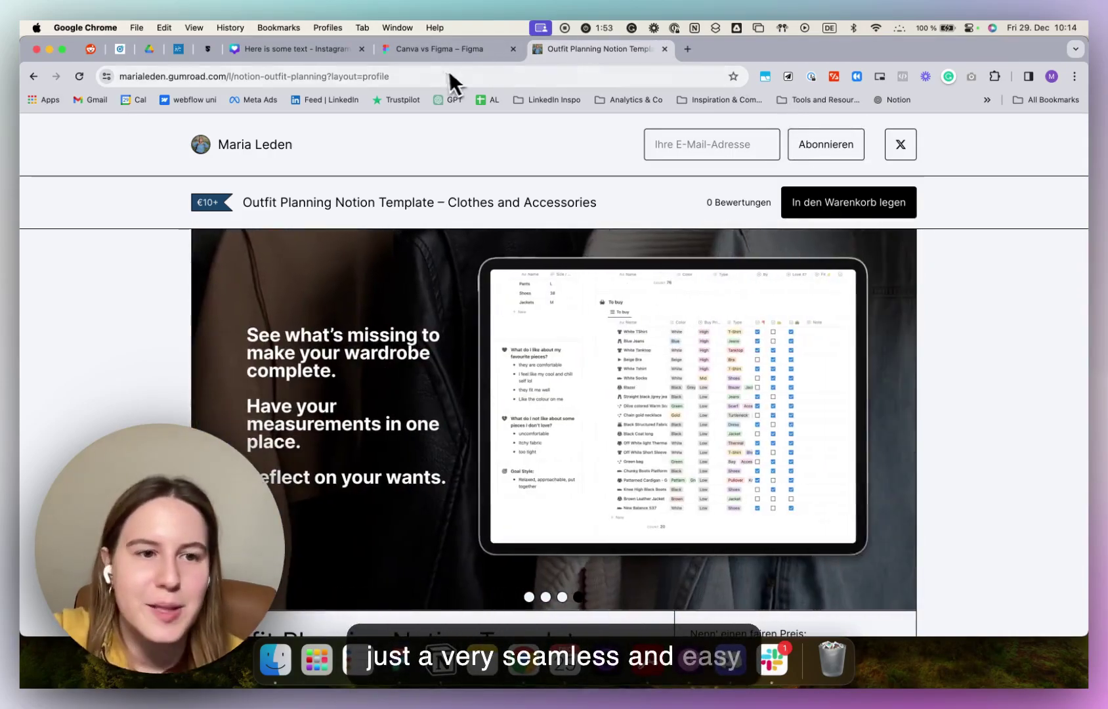
click(441, 50)
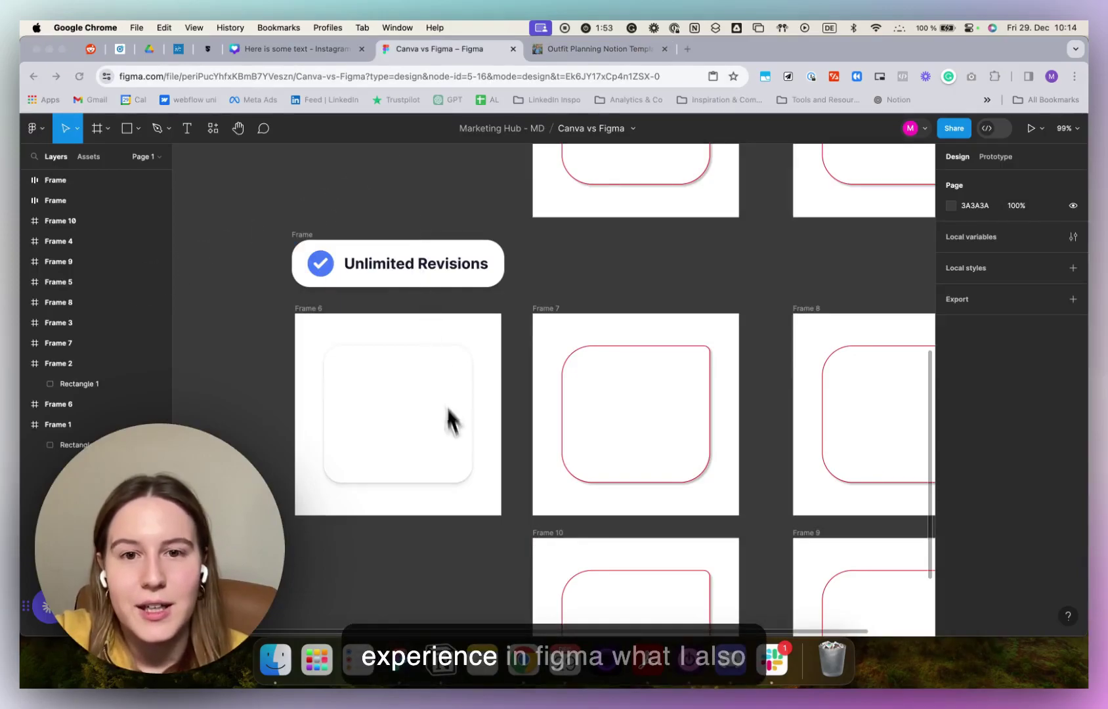
Delete Frame 6's white rounded rectangle and set the frame's fill to red FF4343.
click(459, 448)
key(Delete)
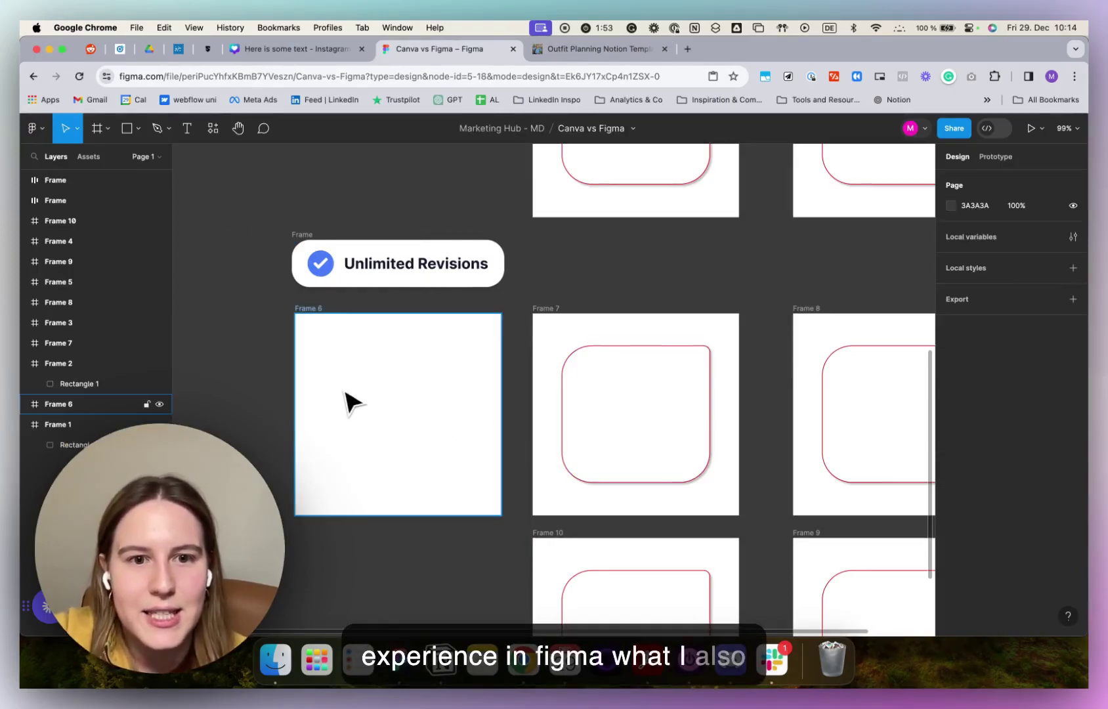
click(383, 388)
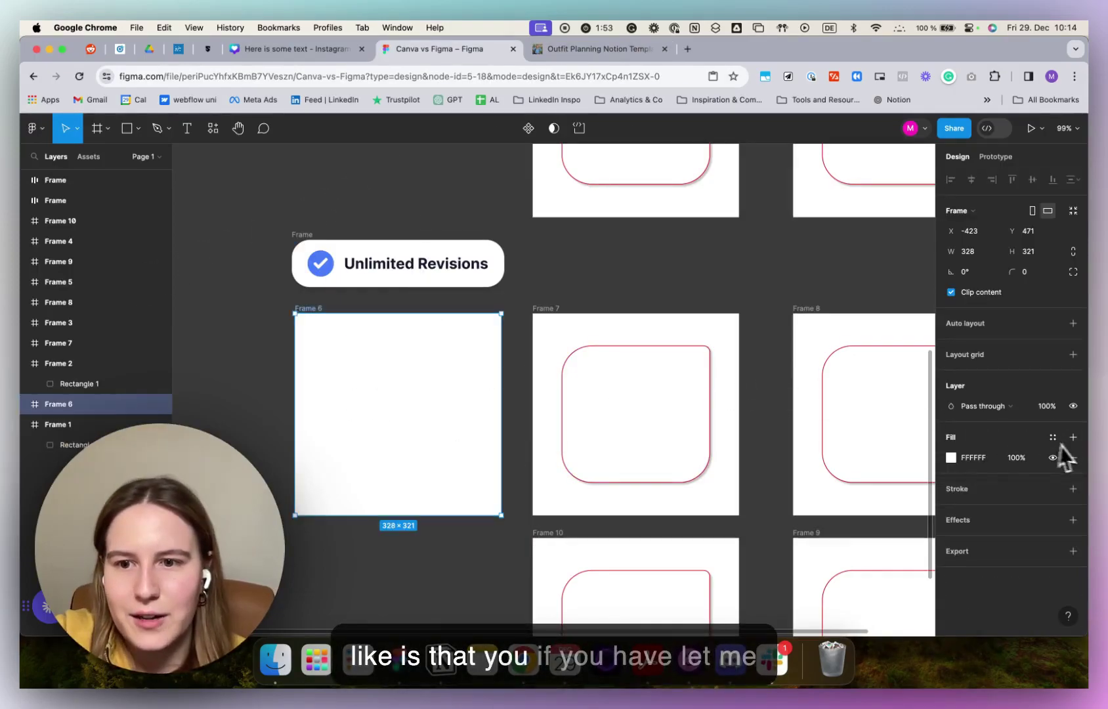
double_click(951, 457)
click(953, 458)
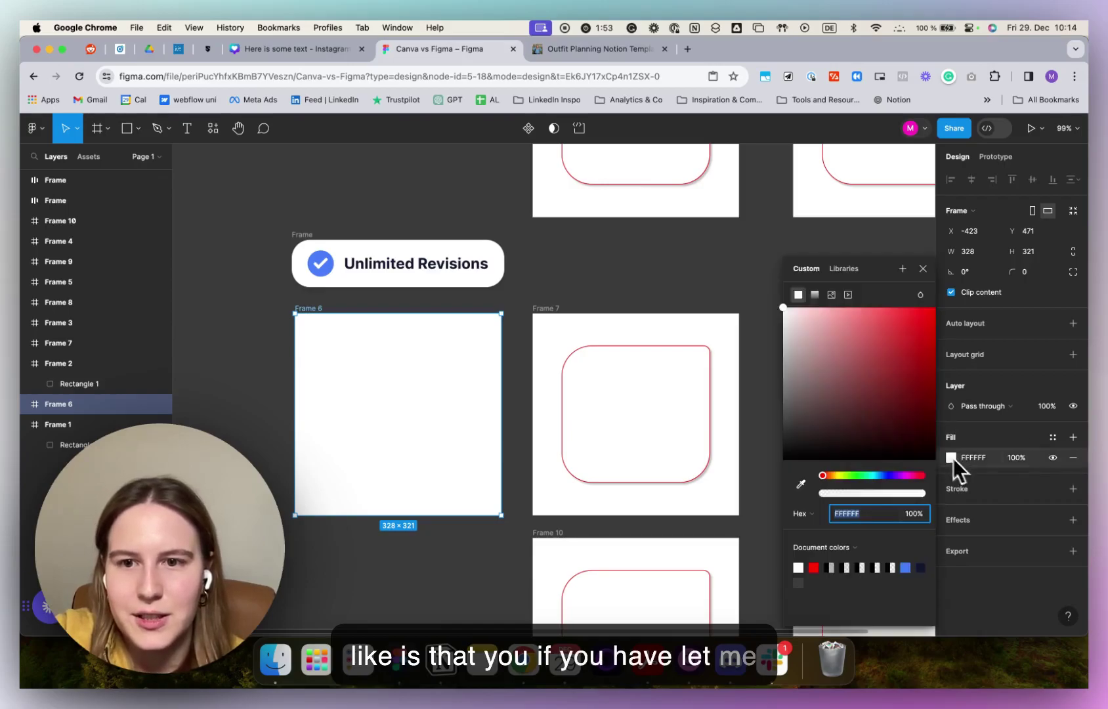
drag(854, 367, 903, 248)
click(255, 432)
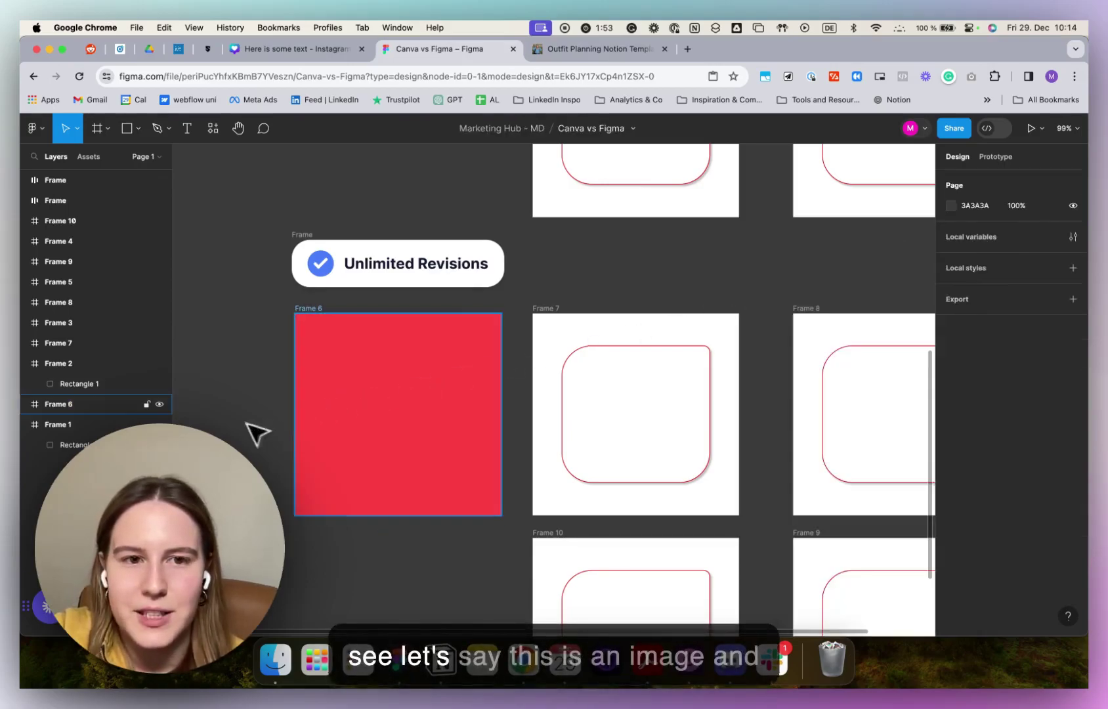
Move red Frame 6 left of the set and duplicate it below as Frame 11.
scroll(358, 440, down, 5)
scroll(363, 421, up, 3)
click(403, 390)
drag(404, 390, 309, 406)
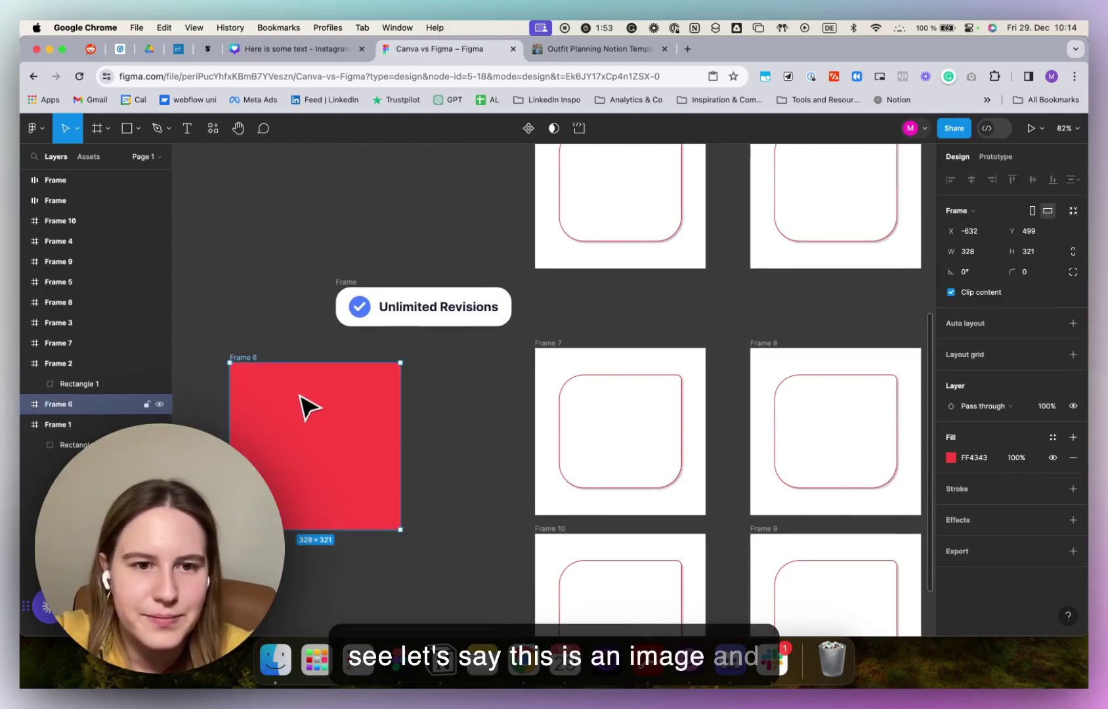
scroll(306, 407, down, 3)
scroll(304, 407, left, 3)
alt+drag(397, 404, 432, 548)
Duplicate the red frame leftward as Frame 13 and scale it proportionally to 549×537.
scroll(472, 537, down, 3)
scroll(394, 446, left, 5)
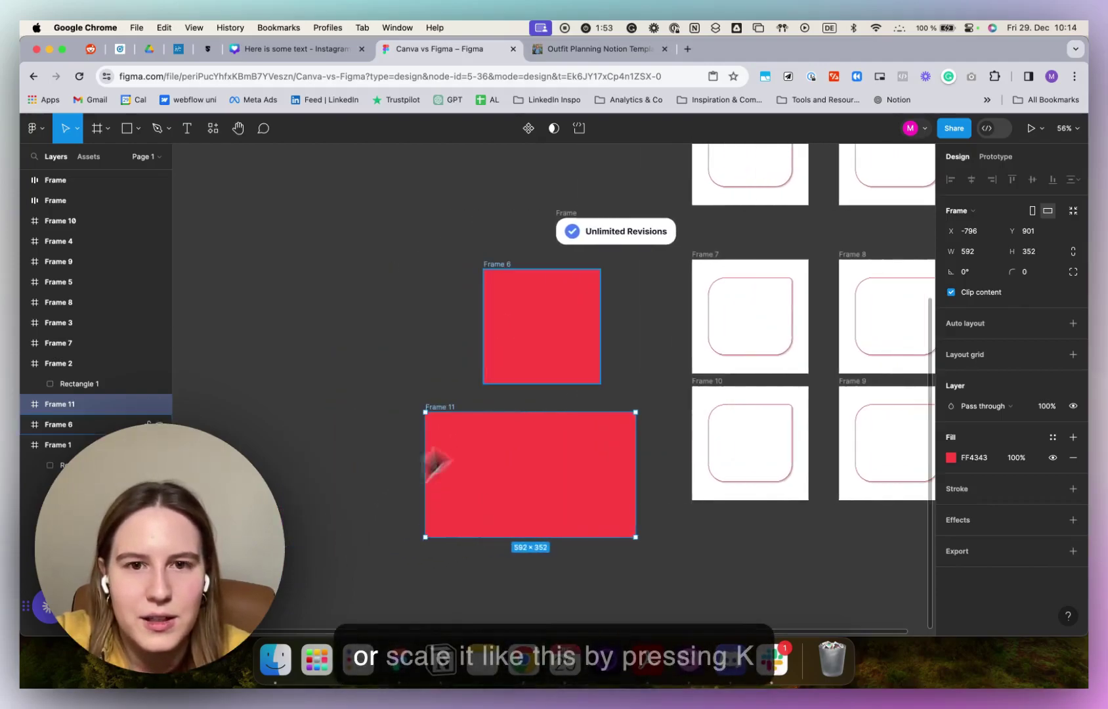
click(552, 289)
alt+drag(557, 300, 262, 307)
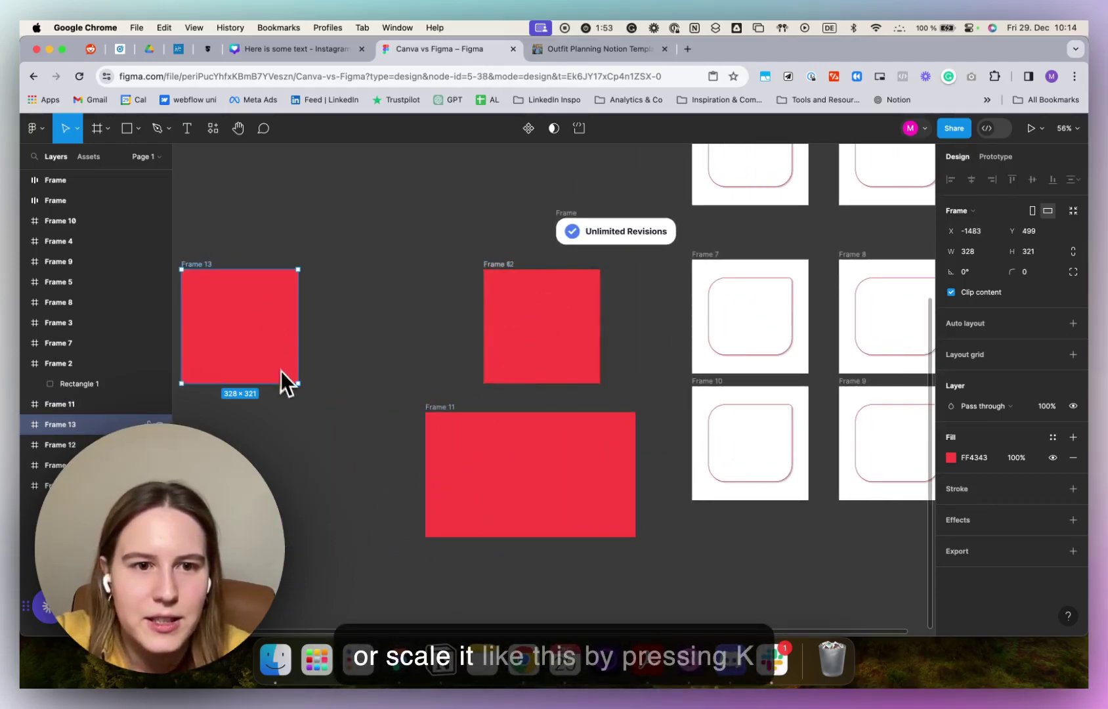
key(k)
scroll(302, 387, up, 1)
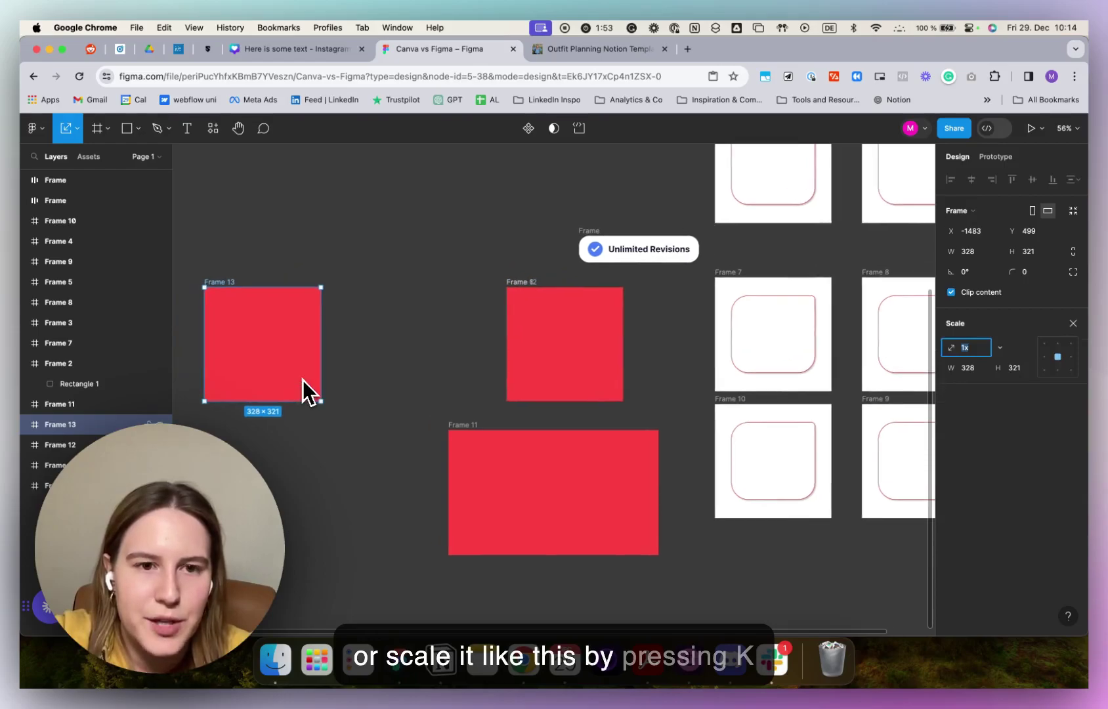
drag(322, 372, 401, 364)
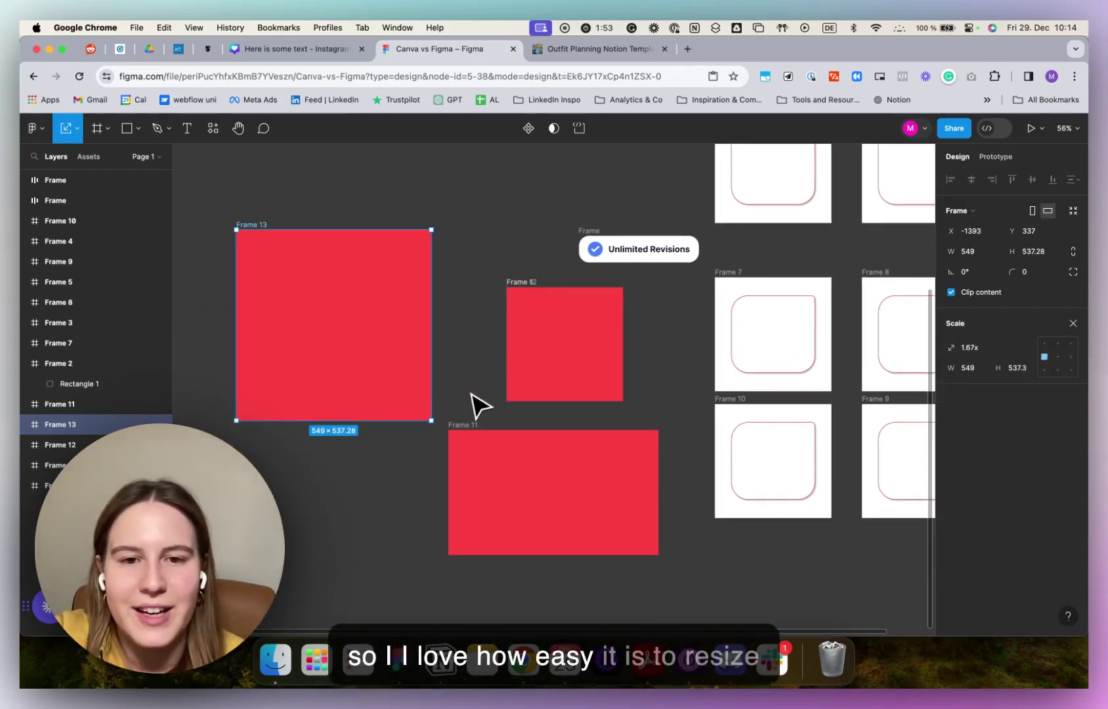
Move Frame 11 beneath Frame 13.
scroll(478, 406, down, 5)
click(507, 445)
drag(507, 445, 392, 469)
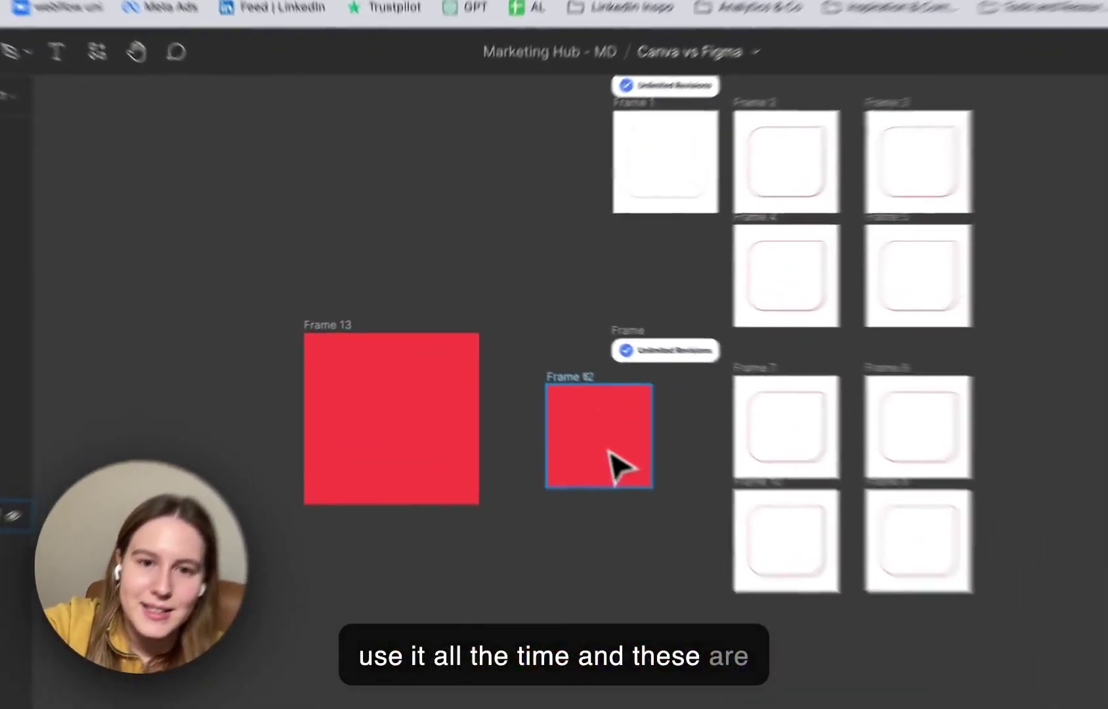
Select the small red Frame 6 beside the carousel set.
click(547, 375)
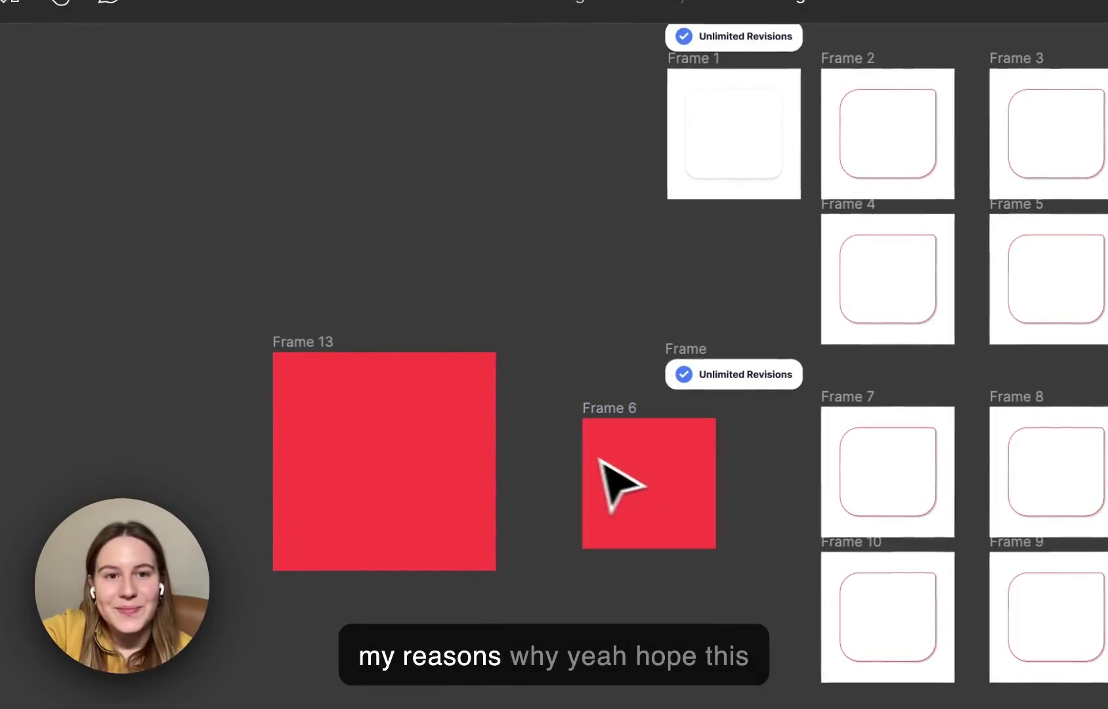